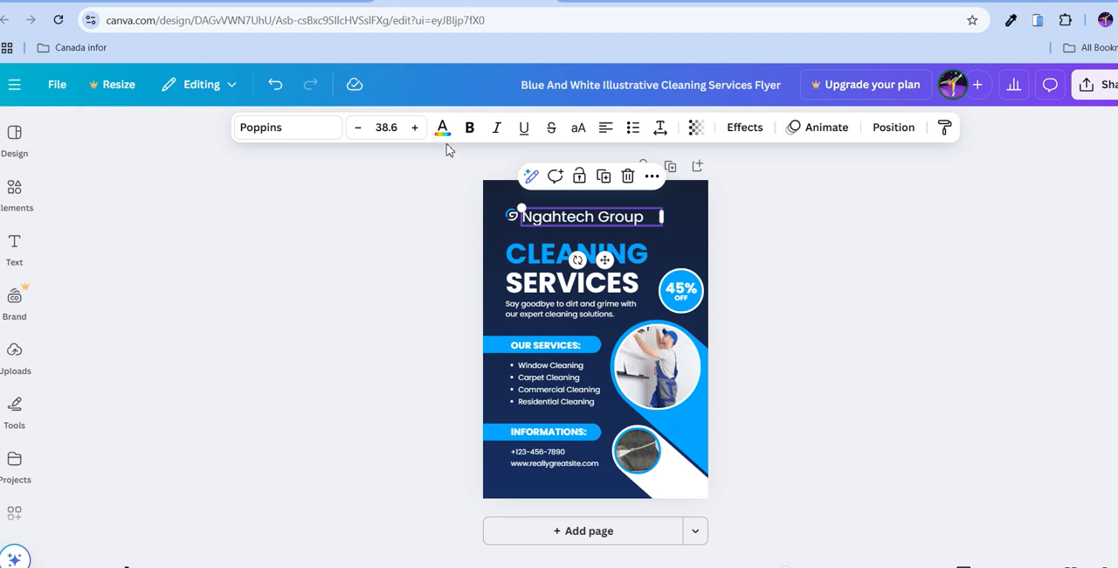
Try custom text colors on the Ngahtech Group heading, first dark blue #1E287E and then a pale lavender blue.
{"action": "left_click", "coordinate": [443, 130]}
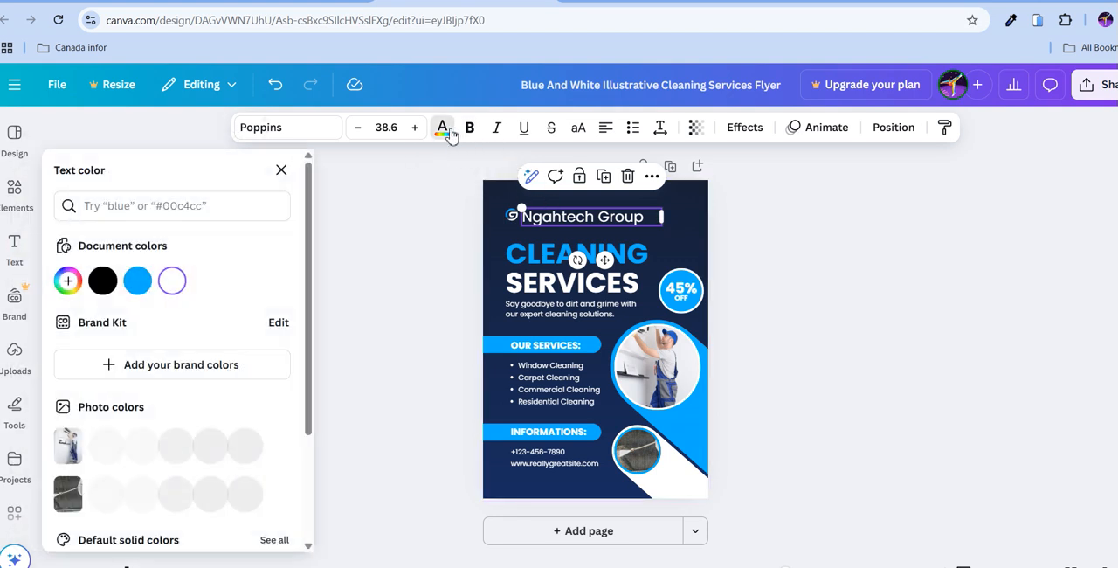
{"action": "left_click", "coordinate": [69, 281]}
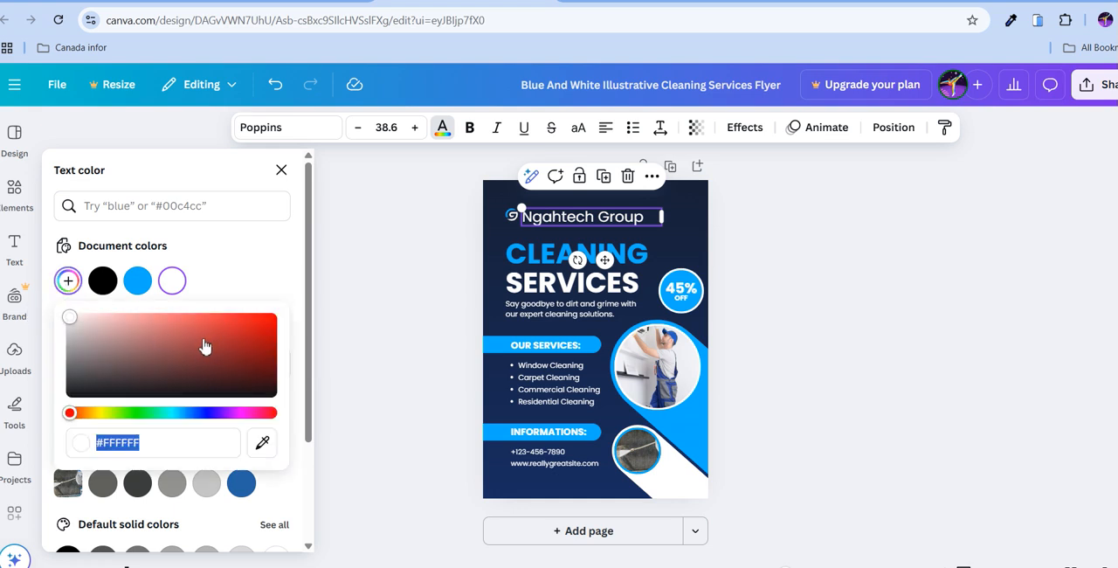
{"action": "left_click_drag", "start_coordinate": [189, 333], "coordinate": [216, 391]}
{"action": "left_click", "coordinate": [203, 413]}
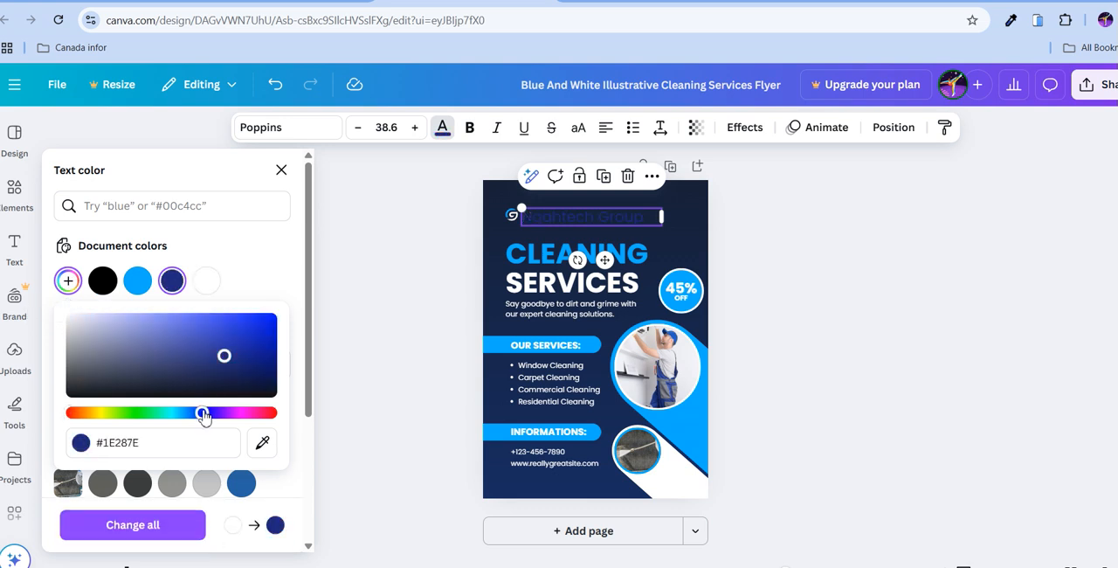
{"action": "left_click", "coordinate": [101, 322]}
{"action": "left_click", "coordinate": [191, 251]}
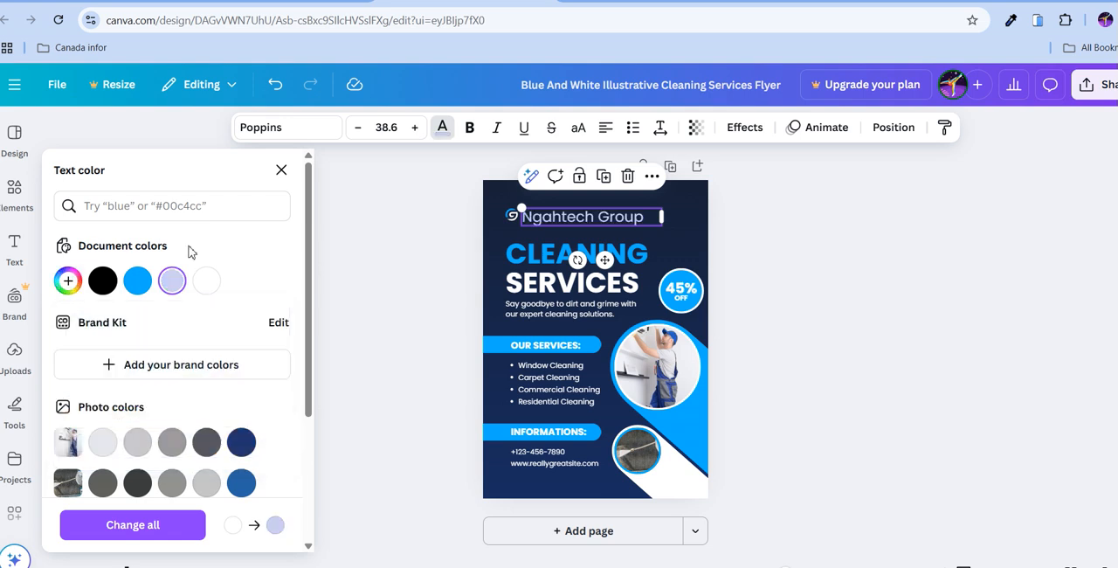
Set the Ngahtech Group heading's text color to white from the default solid colors.
{"action": "scroll", "coordinate": [145, 336], "scroll_direction": "down", "scroll_amount": 3}
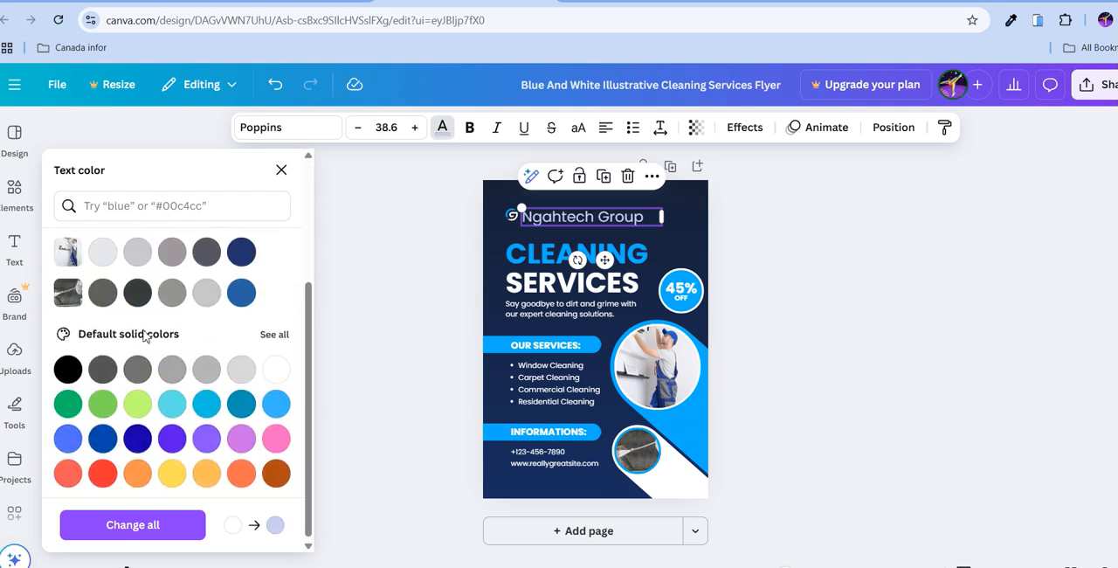
{"action": "left_click", "coordinate": [102, 251]}
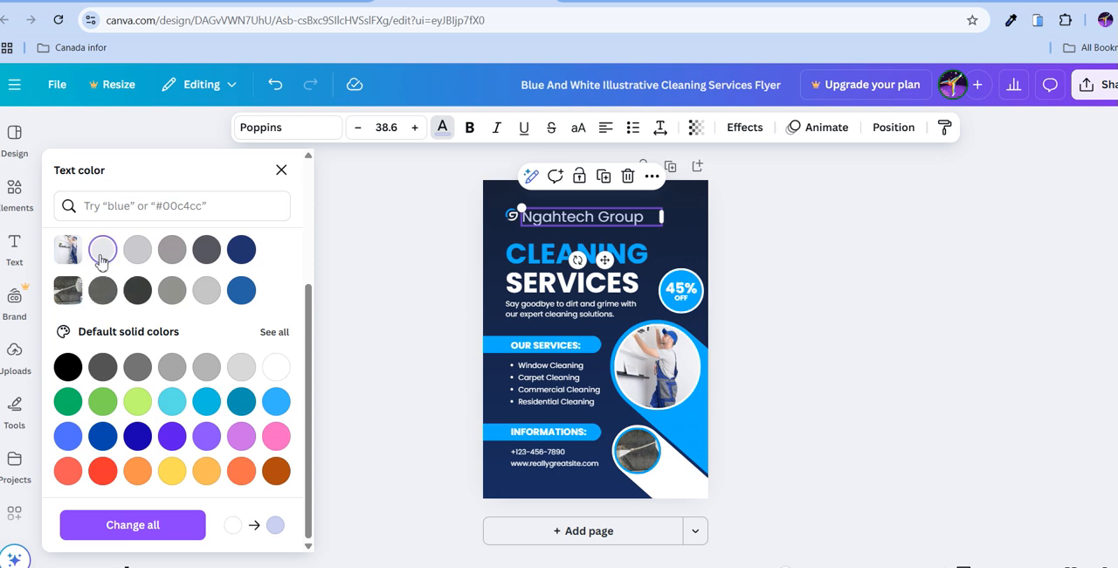
{"action": "left_click", "coordinate": [275, 367]}
{"action": "key", "text": "Escape"}
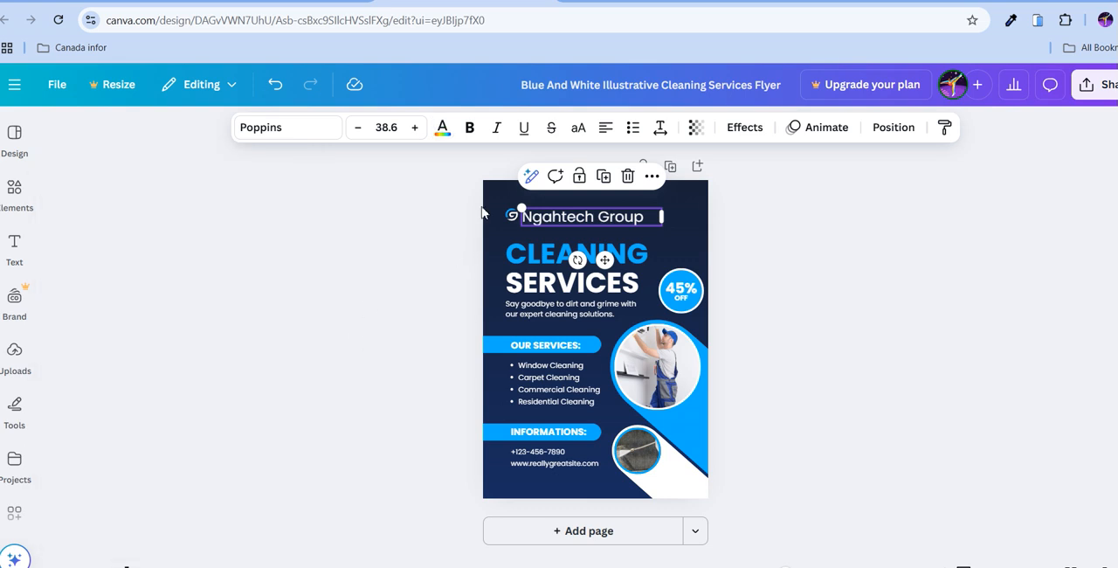
Make the Ngahtech Group heading bold and italic, and widen its text box slightly.
{"action": "left_click", "coordinate": [471, 131]}
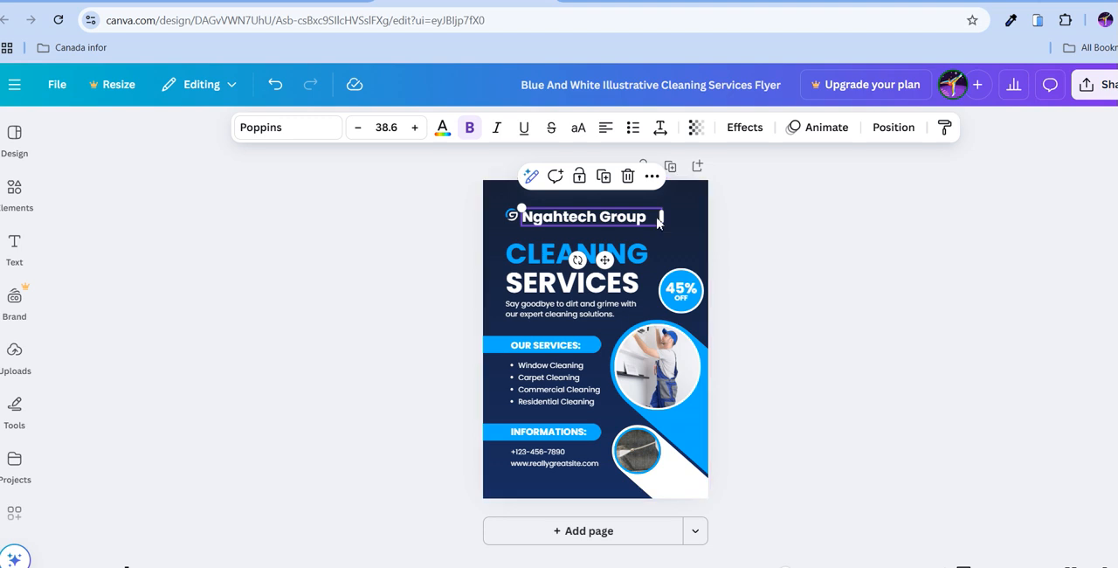
{"action": "left_click_drag", "start_coordinate": [670, 222], "coordinate": [678, 222]}
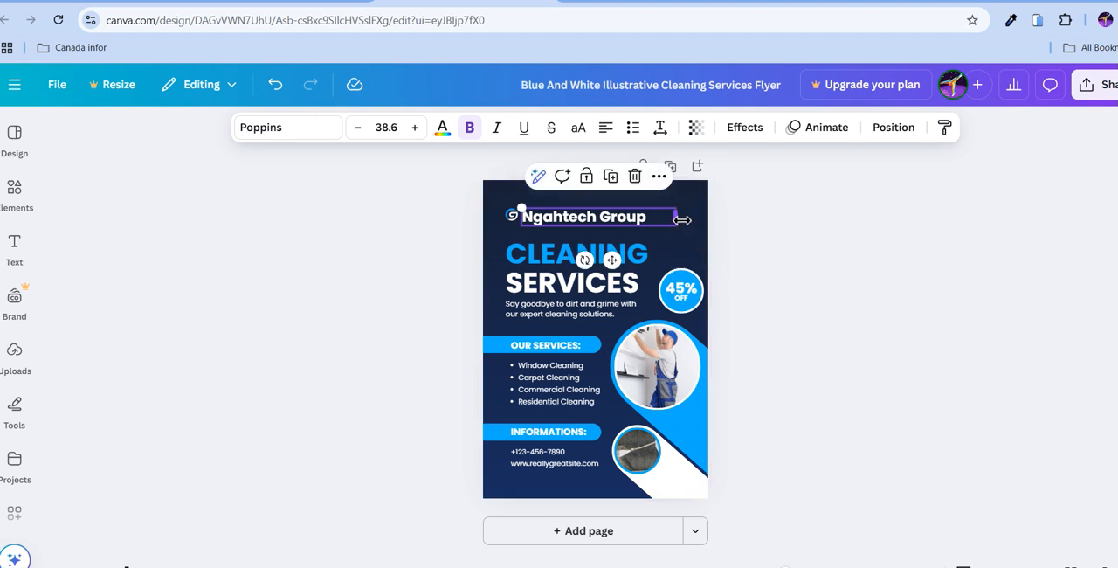
{"action": "left_click", "coordinate": [496, 129]}
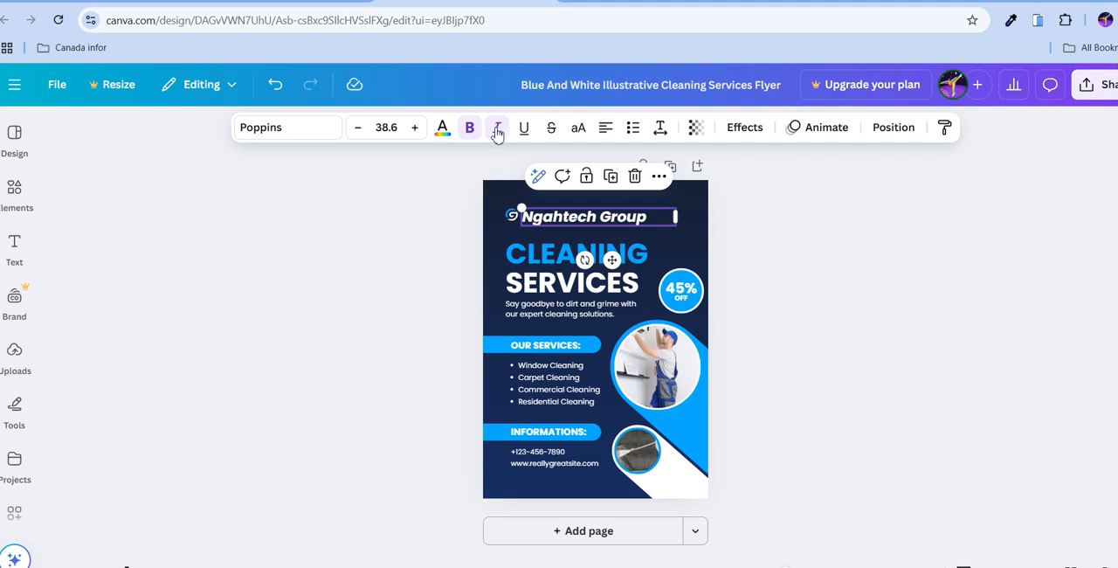
Try underline, strikethrough and uppercase on the Ngahtech Group heading, switching each one off again.
{"action": "left_click", "coordinate": [524, 130]}
{"action": "left_click", "coordinate": [525, 129]}
{"action": "left_click", "coordinate": [554, 130]}
{"action": "left_click", "coordinate": [577, 128]}
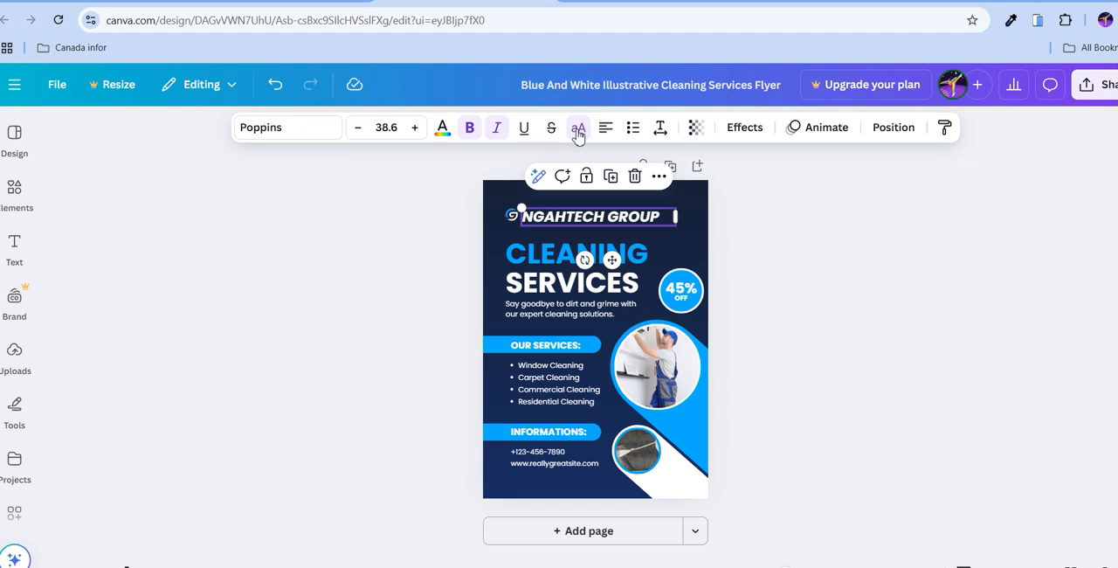
{"action": "left_click", "coordinate": [577, 131]}
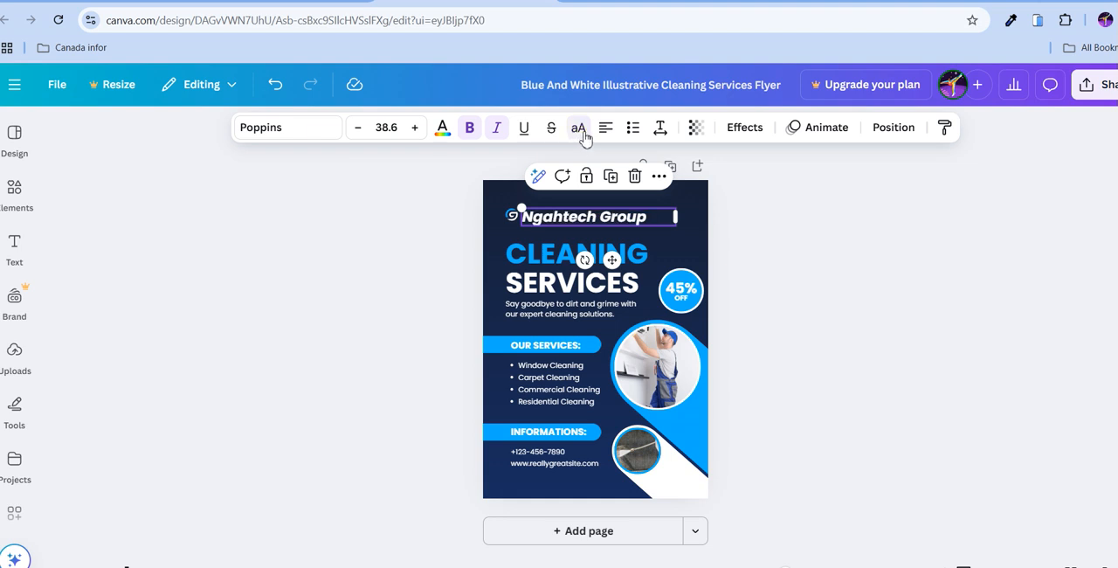
Set the Ngahtech Group heading's alignment to justified, and try list formatting on it before removing the list.
{"action": "left_click", "coordinate": [606, 133]}
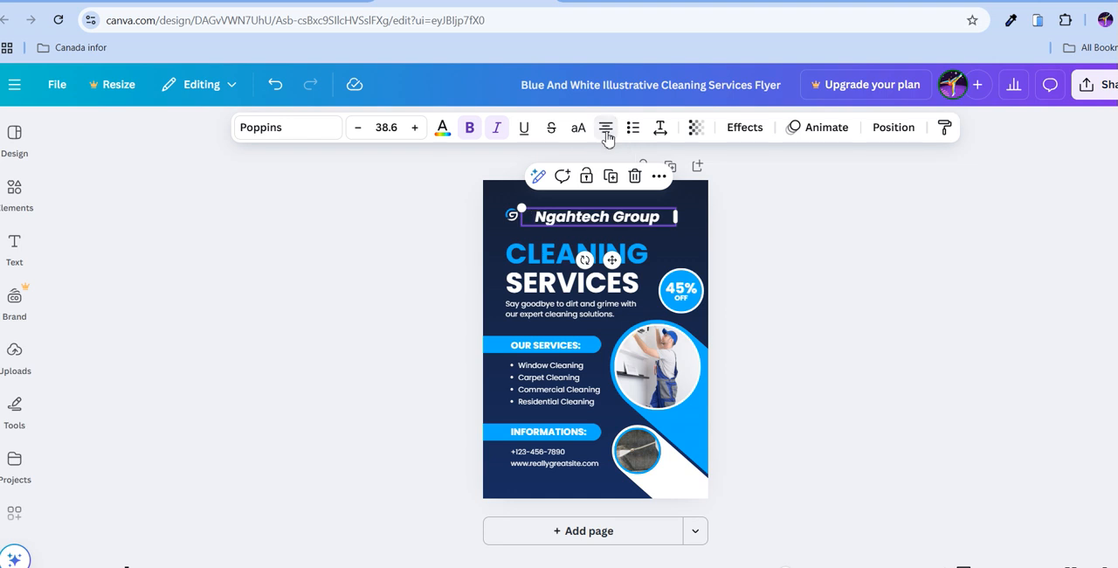
{"action": "left_click", "coordinate": [607, 131]}
{"action": "left_click", "coordinate": [606, 131]}
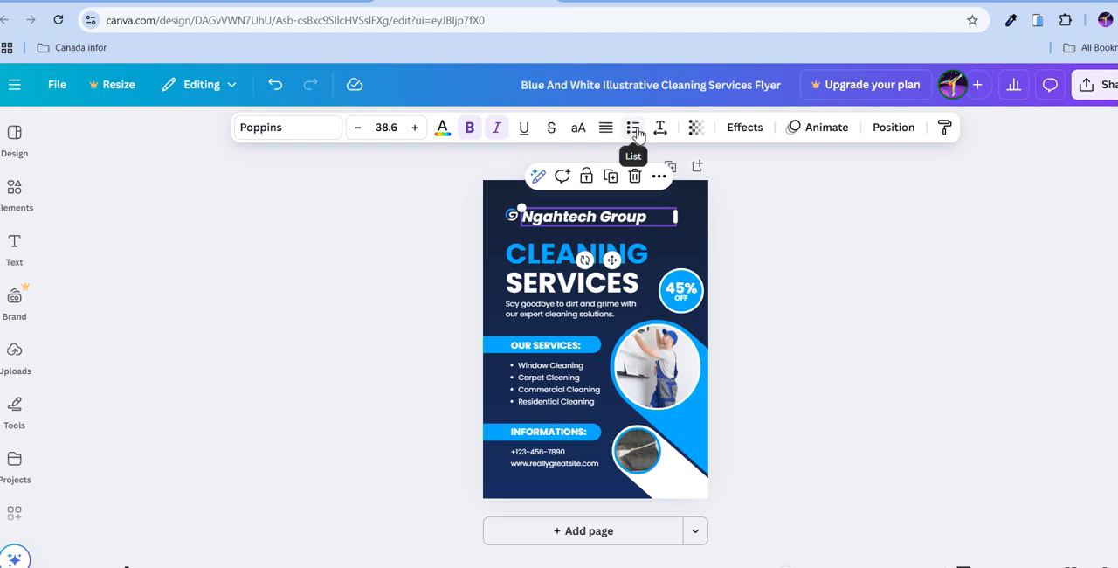
{"action": "left_click", "coordinate": [635, 129]}
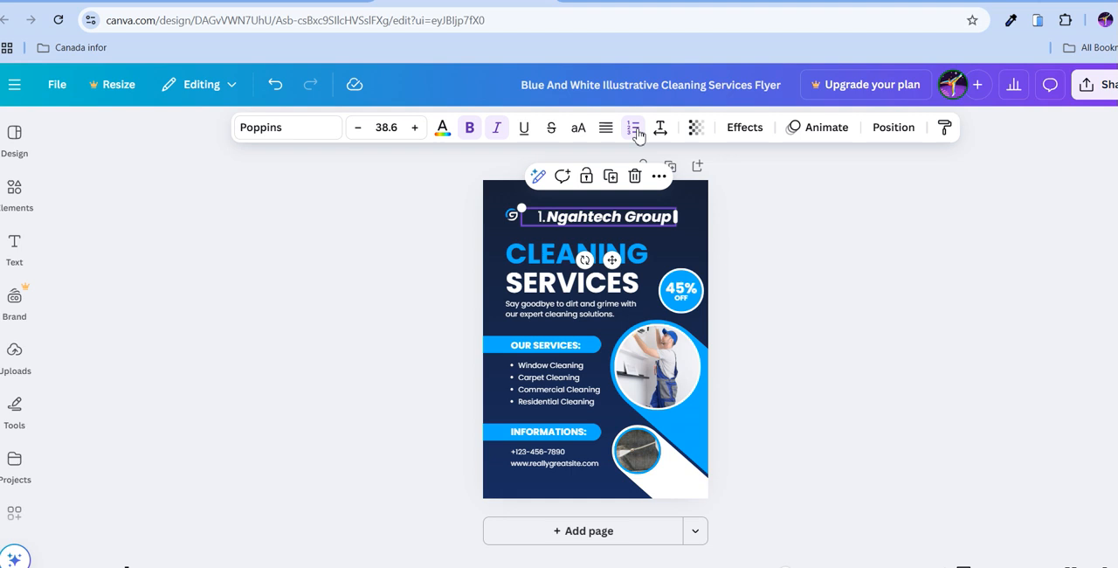
{"action": "left_click", "coordinate": [635, 128]}
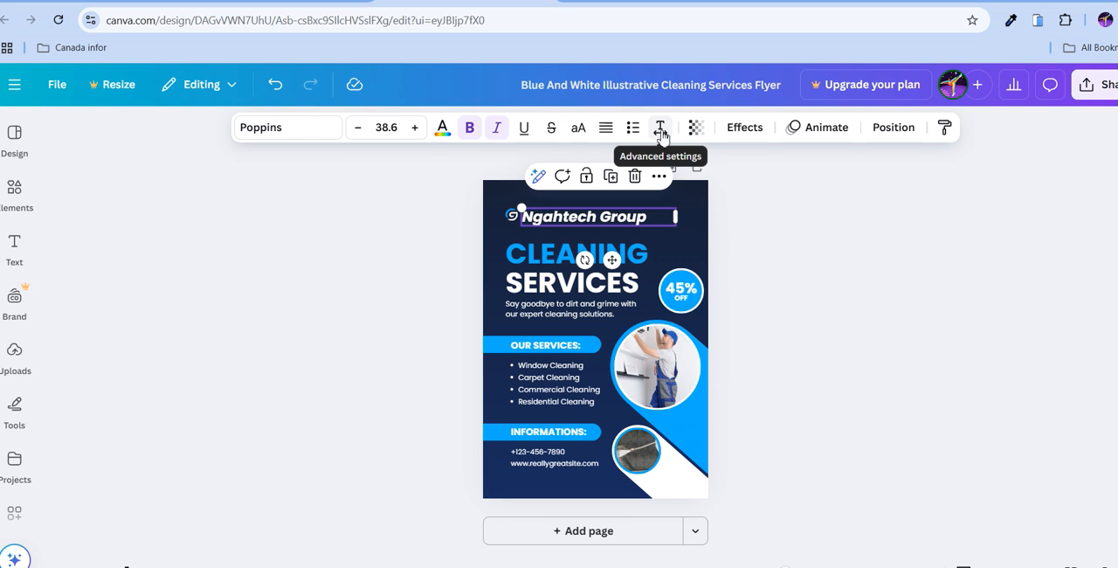
Lower the Ngahtech Group heading's transparency value to 81 and deselect the text.
{"action": "left_click", "coordinate": [699, 133]}
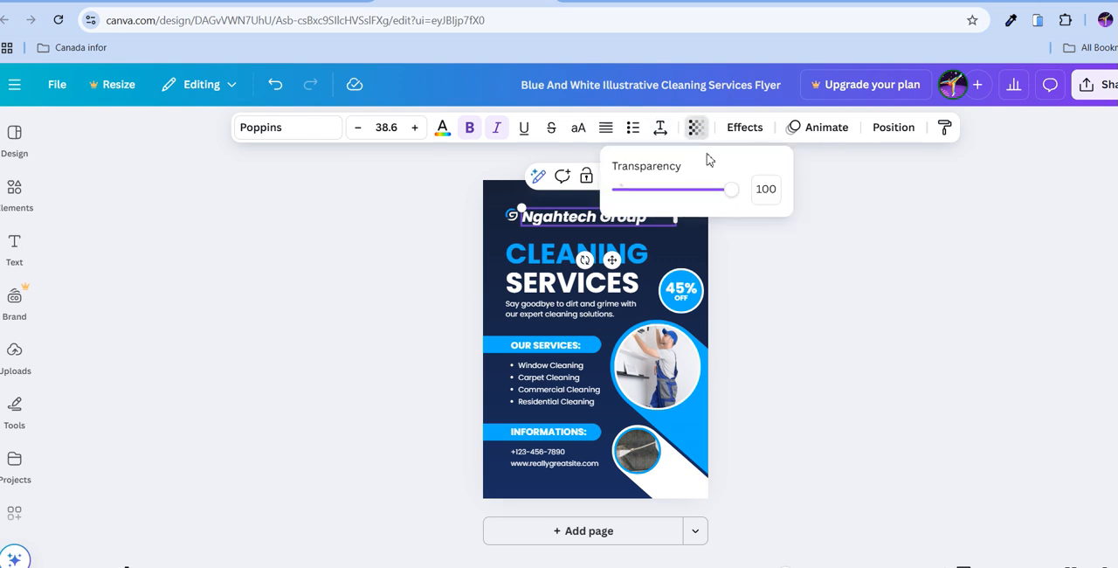
{"action": "mouse_move", "coordinate": [730, 189]}
{"action": "left_mouse_down"}
{"action": "mouse_move", "coordinate": [678, 201]}
{"action": "mouse_move", "coordinate": [738, 194]}
{"action": "mouse_move", "coordinate": [715, 201]}
{"action": "left_mouse_up"}
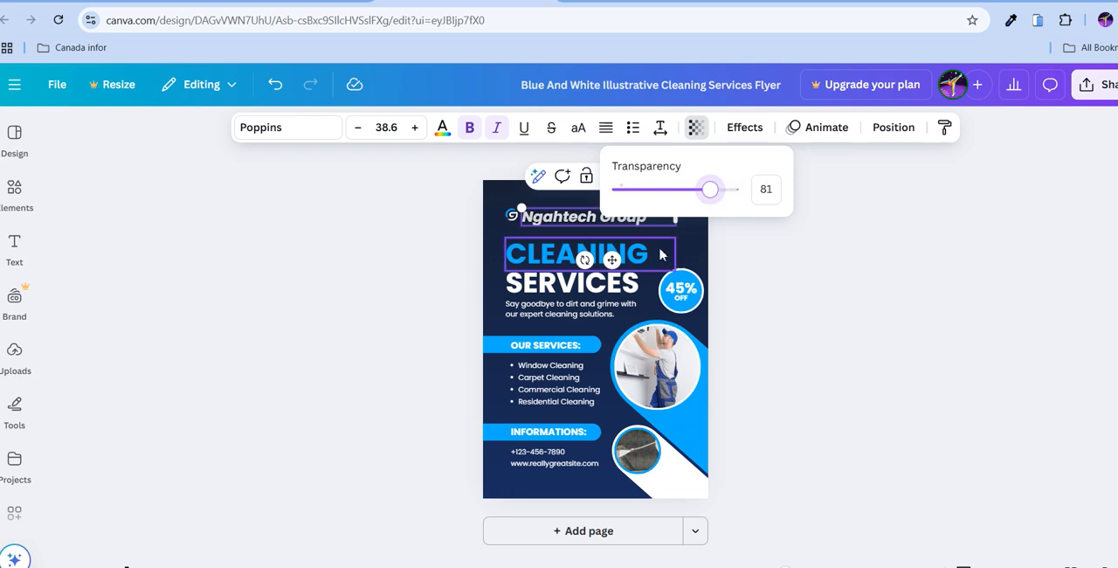
{"action": "left_click", "coordinate": [809, 243]}
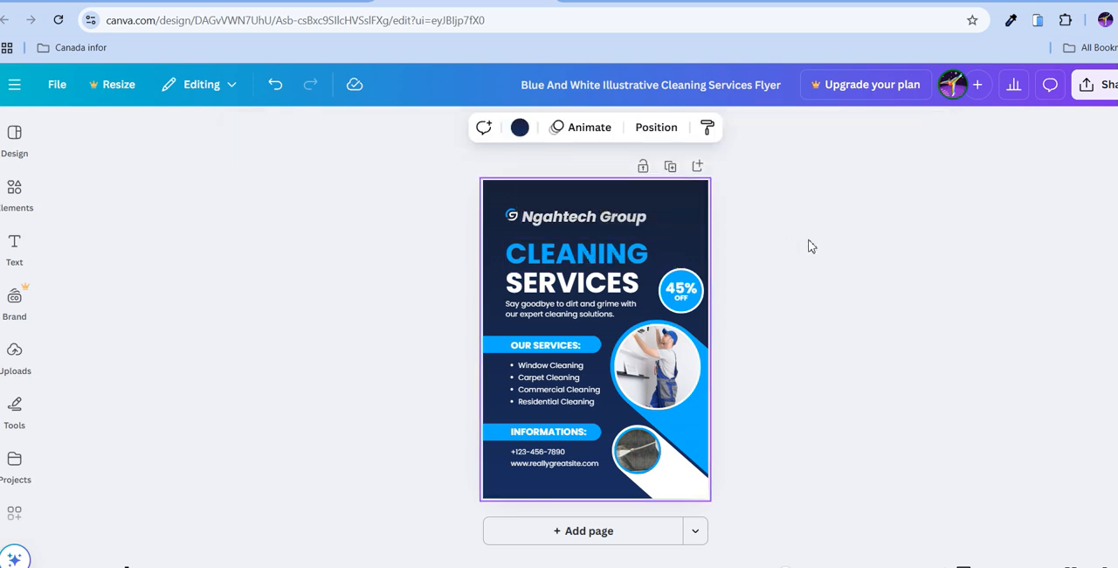
Apply the Shadow effect to the Ngahtech Group heading with an offset of 55 and a direction of -160.
{"action": "left_click", "coordinate": [644, 225]}
{"action": "left_click", "coordinate": [743, 133]}
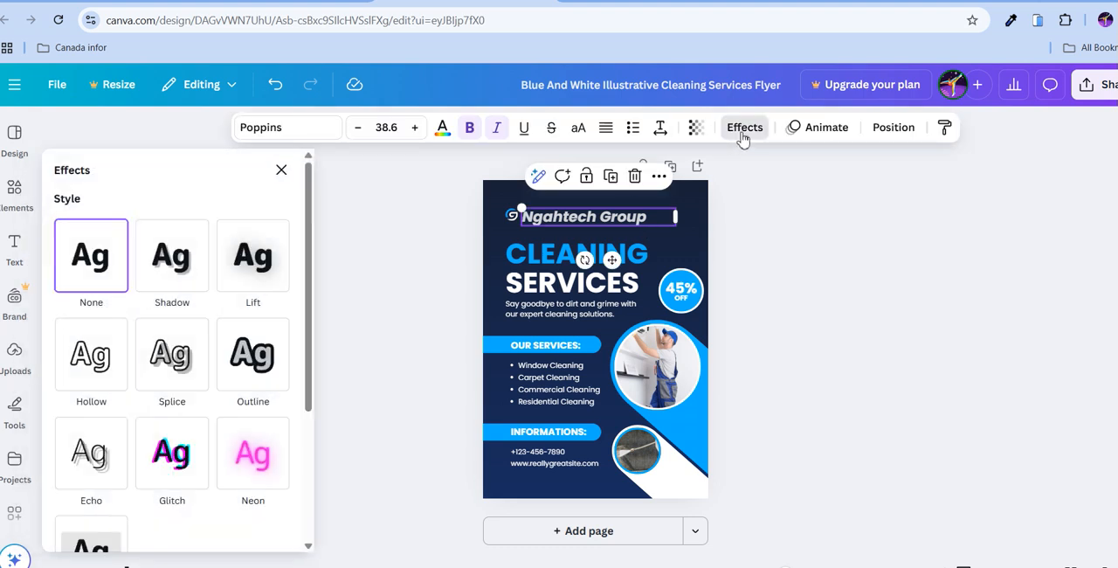
{"action": "left_click", "coordinate": [190, 266]}
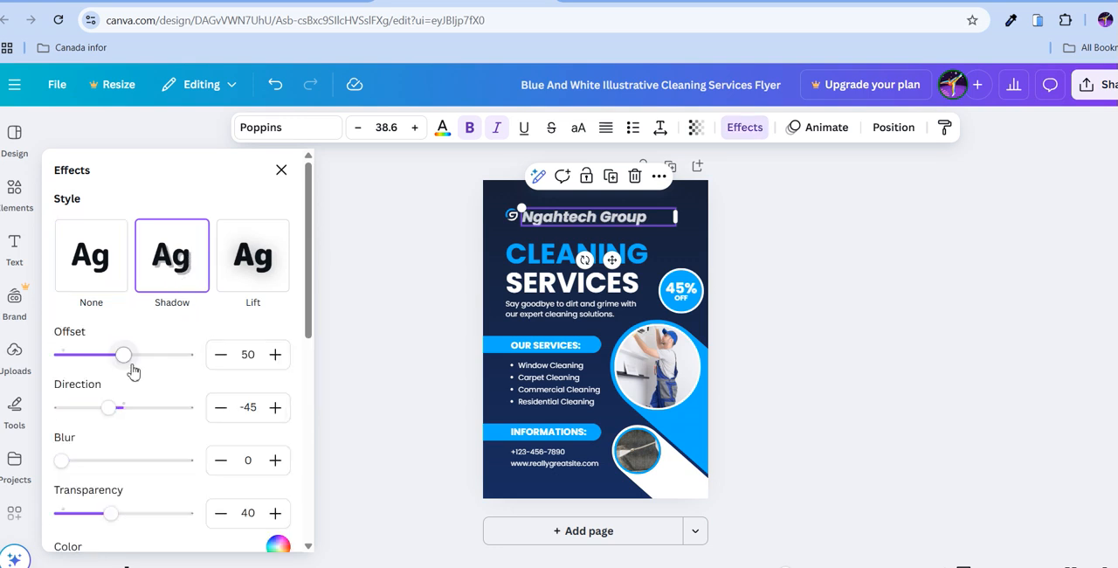
{"action": "mouse_move", "coordinate": [126, 363]}
{"action": "left_mouse_down"}
{"action": "mouse_move", "coordinate": [145, 365]}
{"action": "mouse_move", "coordinate": [132, 364]}
{"action": "left_mouse_up"}
{"action": "left_click_drag", "start_coordinate": [110, 408], "coordinate": [68, 414]}
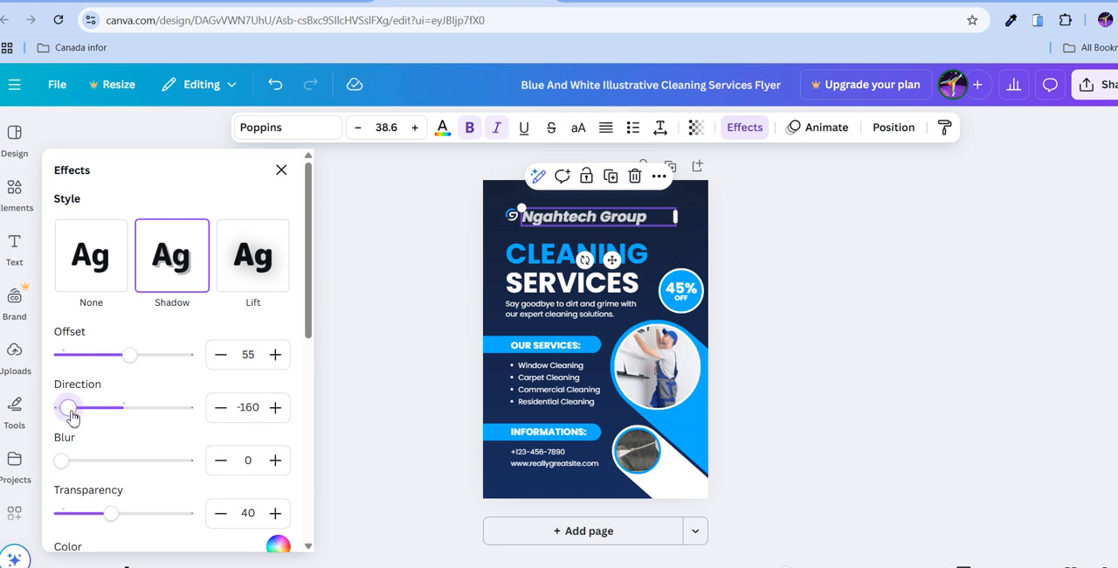
Keep the heading shadow's blur at 0 and set its transparency to 32.
{"action": "scroll", "coordinate": [69, 411], "scroll_direction": "down", "scroll_amount": 3}
{"action": "mouse_move", "coordinate": [64, 316]}
{"action": "left_mouse_down"}
{"action": "mouse_move", "coordinate": [79, 315]}
{"action": "mouse_move", "coordinate": [50, 315]}
{"action": "left_mouse_up"}
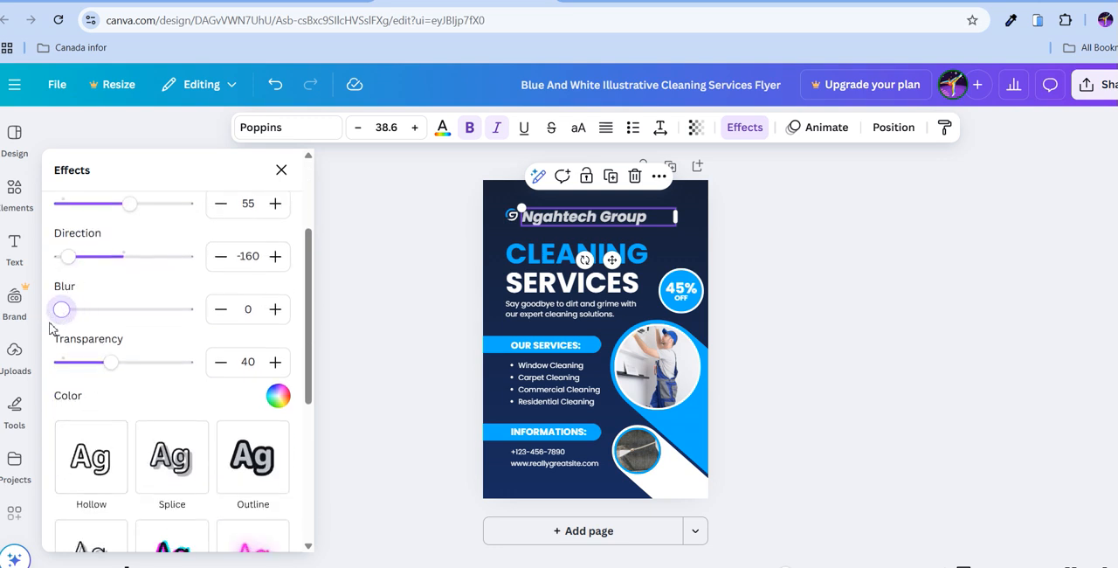
{"action": "mouse_move", "coordinate": [109, 362]}
{"action": "left_mouse_down"}
{"action": "mouse_move", "coordinate": [177, 365]}
{"action": "mouse_move", "coordinate": [132, 363]}
{"action": "mouse_move", "coordinate": [42, 388]}
{"action": "mouse_move", "coordinate": [88, 366]}
{"action": "mouse_move", "coordinate": [101, 372]}
{"action": "left_mouse_up"}
Color the heading's shadow dark turquoise blue from the default solid colors and set its transparency to 53.
{"action": "scroll", "coordinate": [101, 380], "scroll_direction": "down", "scroll_amount": 2}
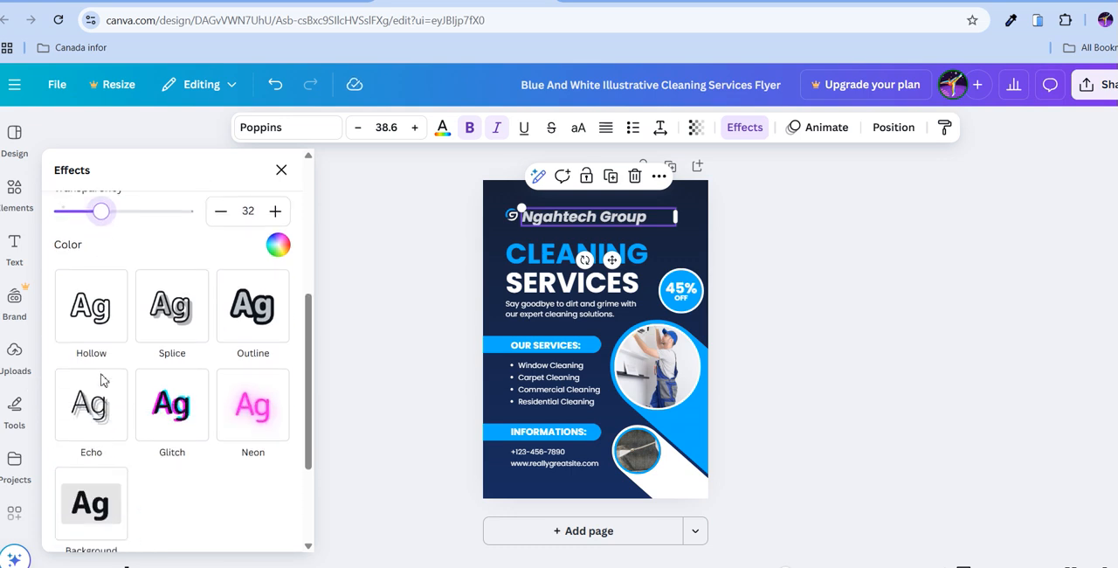
{"action": "left_click", "coordinate": [282, 246]}
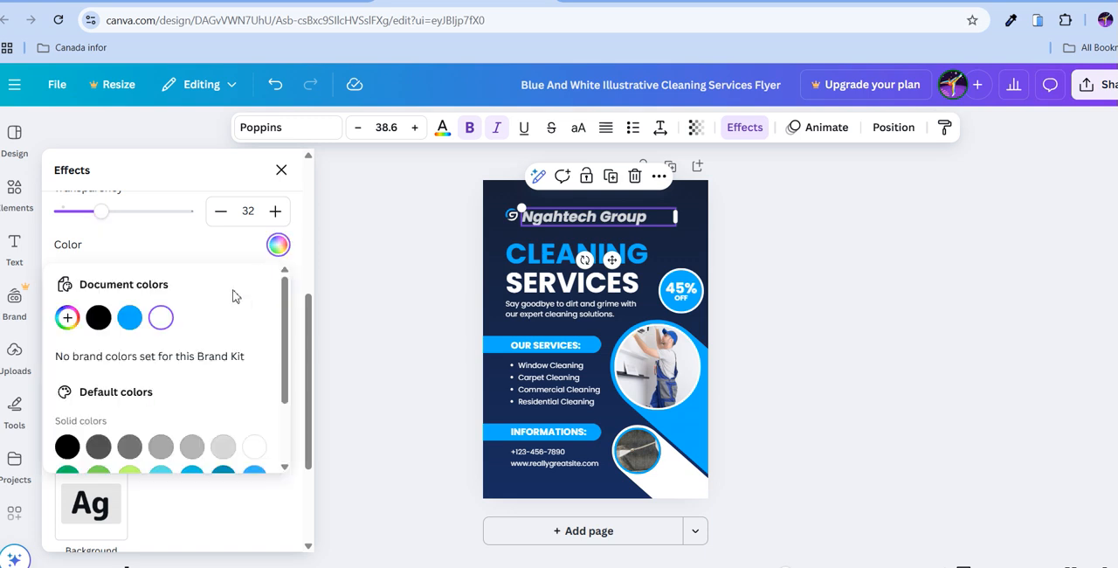
{"action": "scroll", "coordinate": [146, 368], "scroll_direction": "down", "scroll_amount": 2}
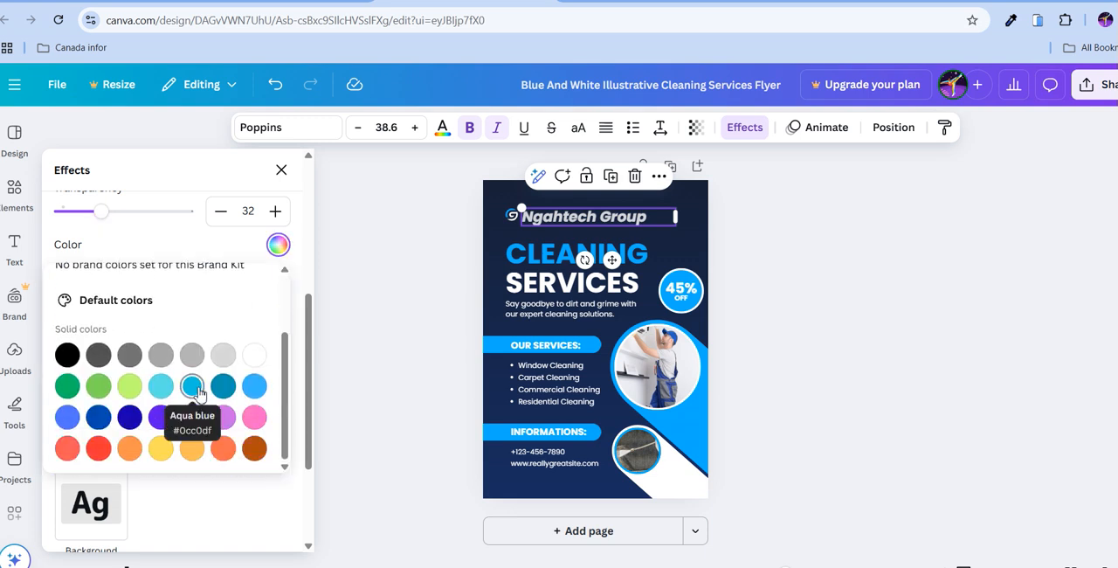
{"action": "left_click", "coordinate": [255, 385]}
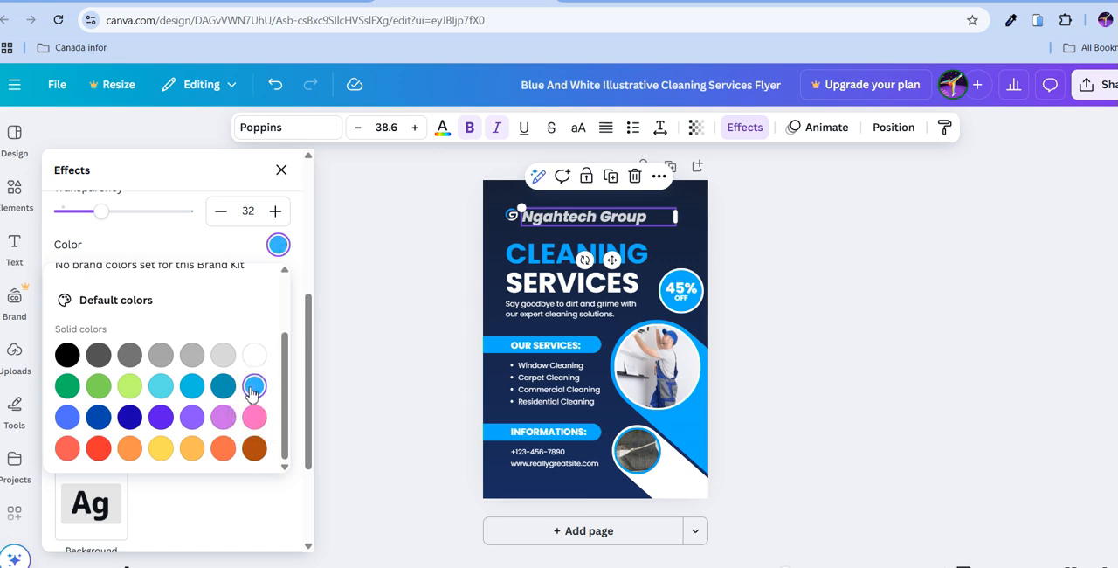
{"action": "left_click", "coordinate": [221, 395]}
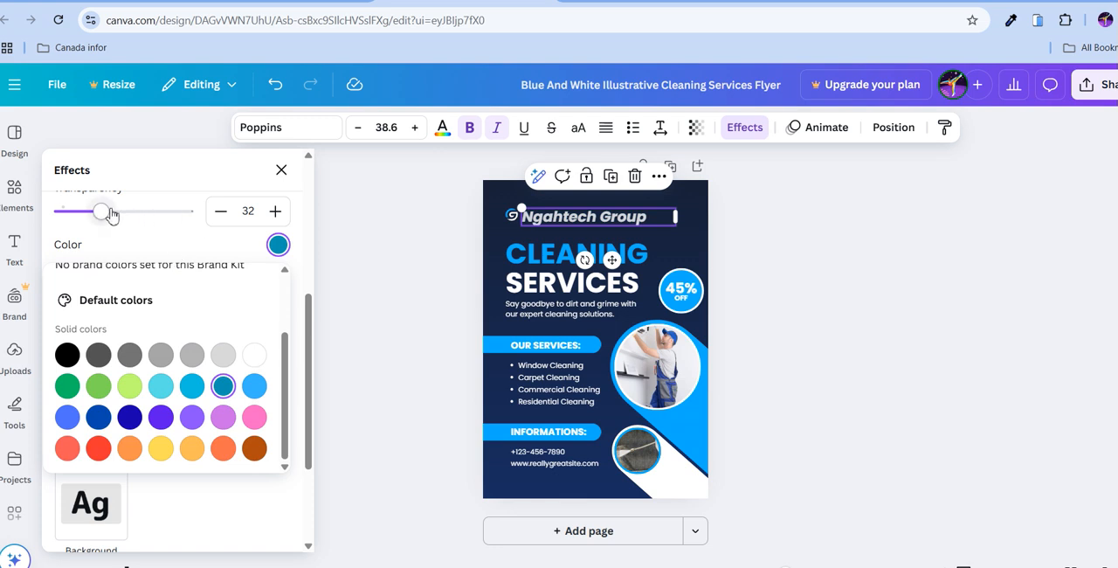
{"action": "left_click_drag", "start_coordinate": [102, 211], "coordinate": [127, 211]}
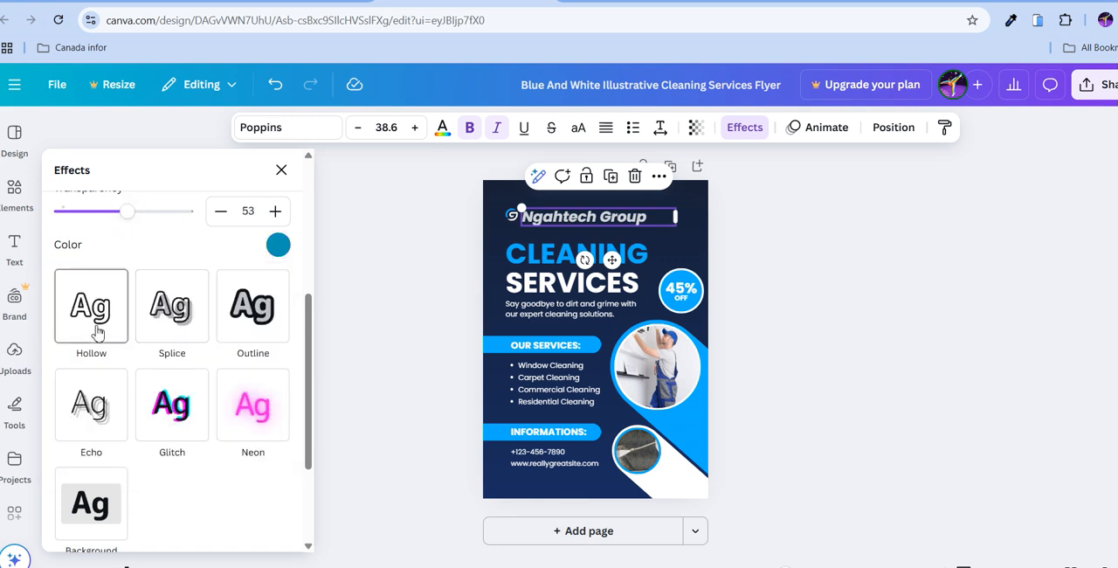
Try the Curve shape on the Ngahtech Group heading, set the shape back to None and close the effects.
{"action": "scroll", "coordinate": [105, 340], "scroll_direction": "down", "scroll_amount": 3}
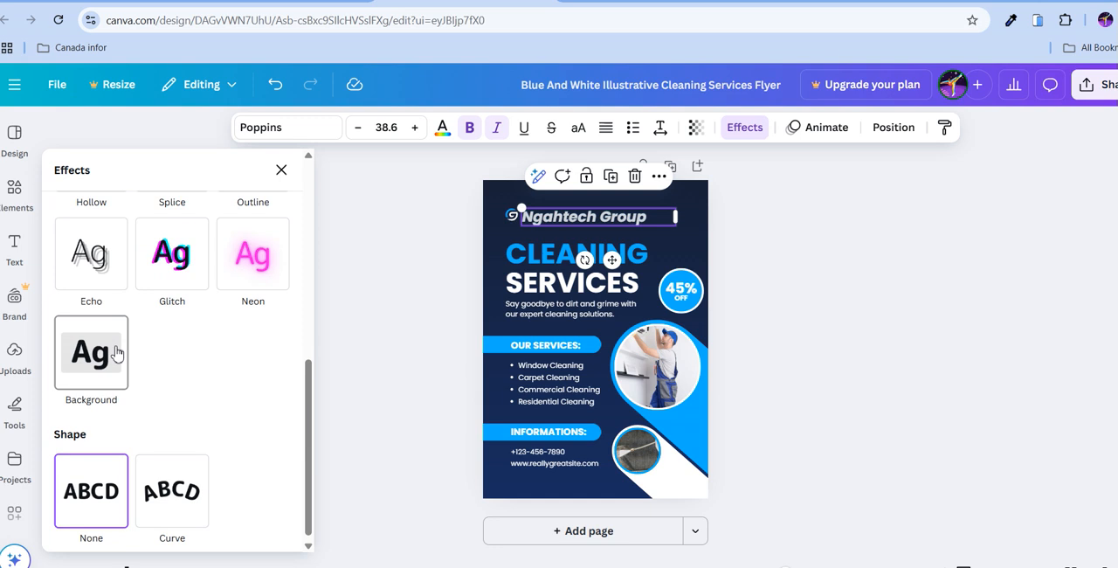
{"action": "left_click", "coordinate": [171, 476]}
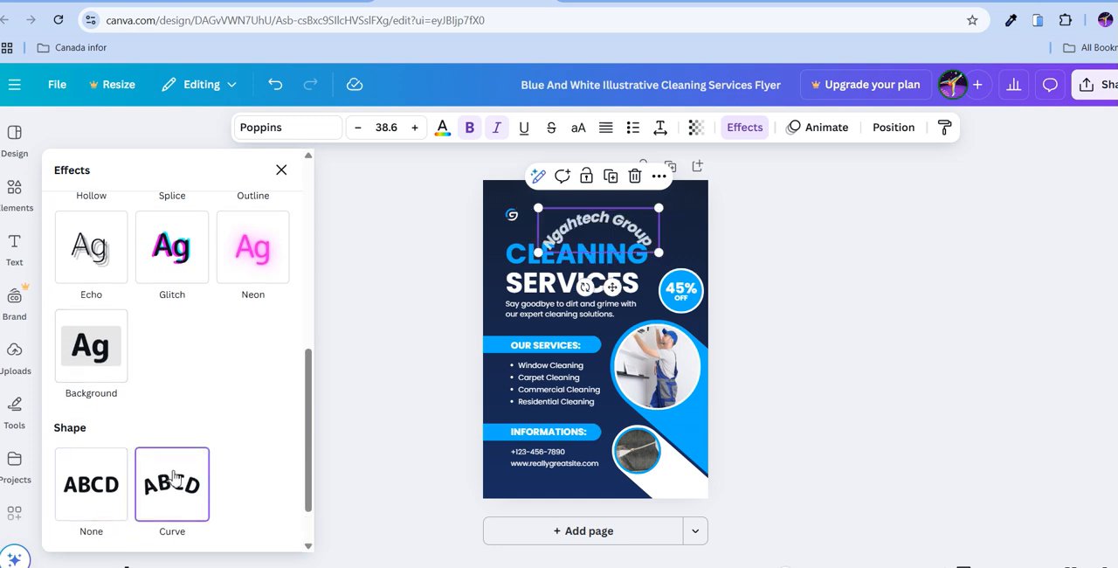
{"action": "left_click", "coordinate": [114, 470]}
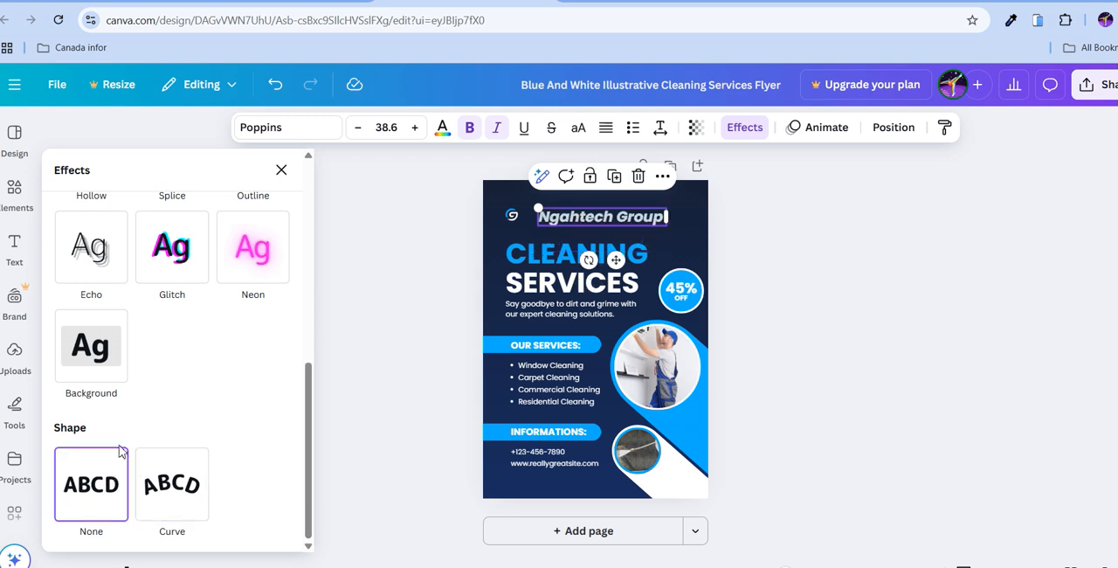
{"action": "scroll", "coordinate": [146, 428], "scroll_direction": "up", "scroll_amount": 10}
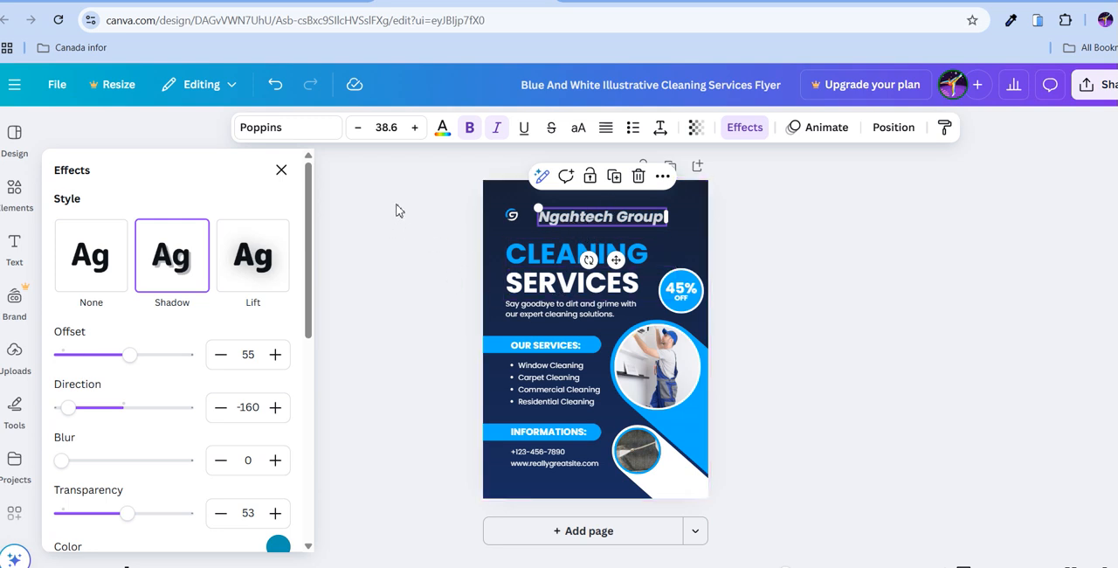
{"action": "left_click", "coordinate": [284, 171]}
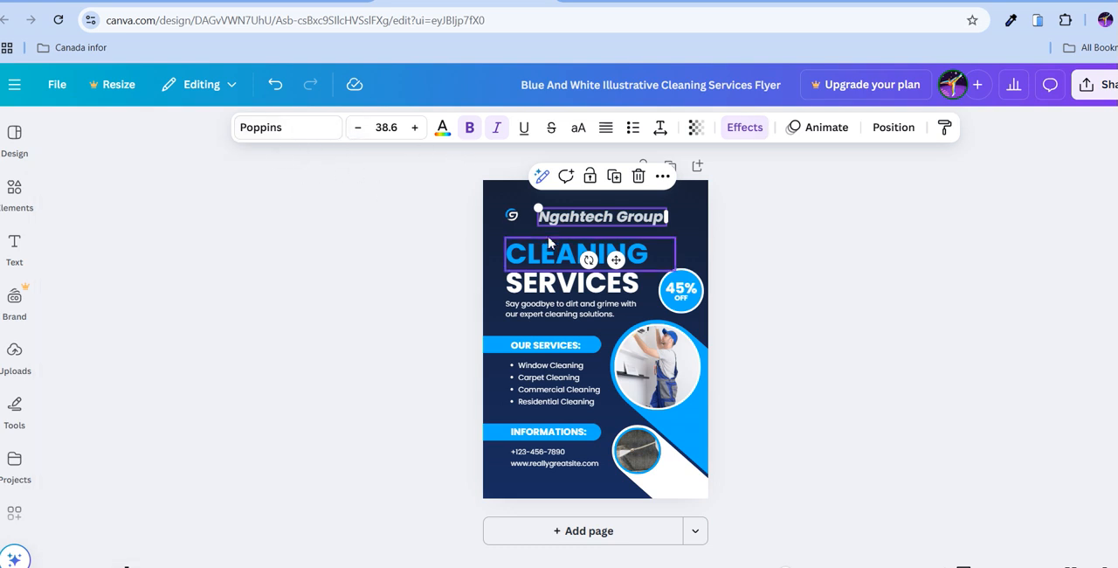
Try the Bobby Jones font on the Ngahtech Group heading and undo the font change.
{"action": "left_click", "coordinate": [321, 131]}
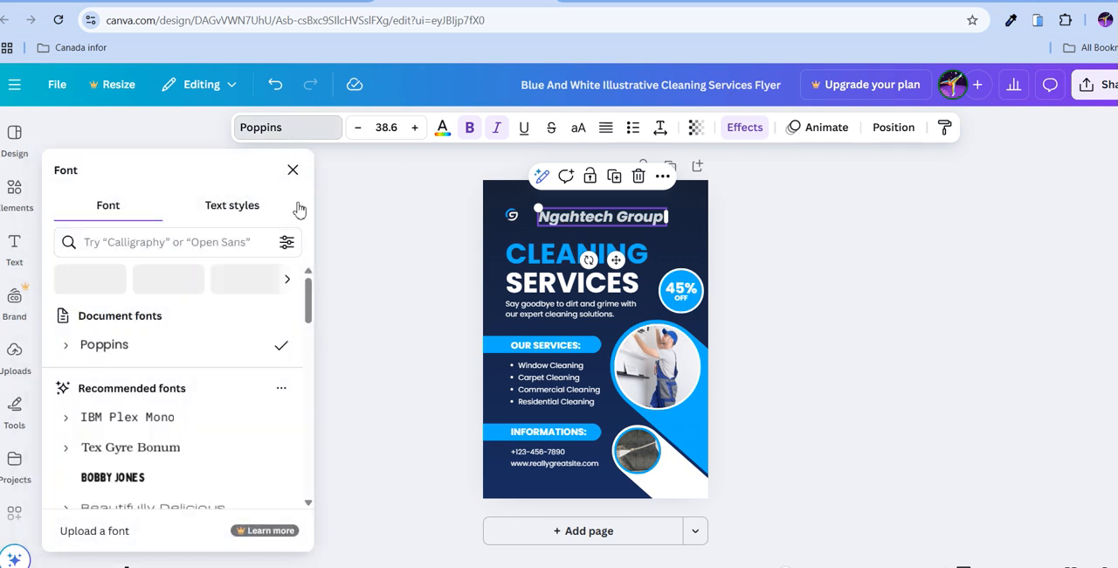
{"action": "scroll", "coordinate": [169, 346], "scroll_direction": "down", "scroll_amount": 3}
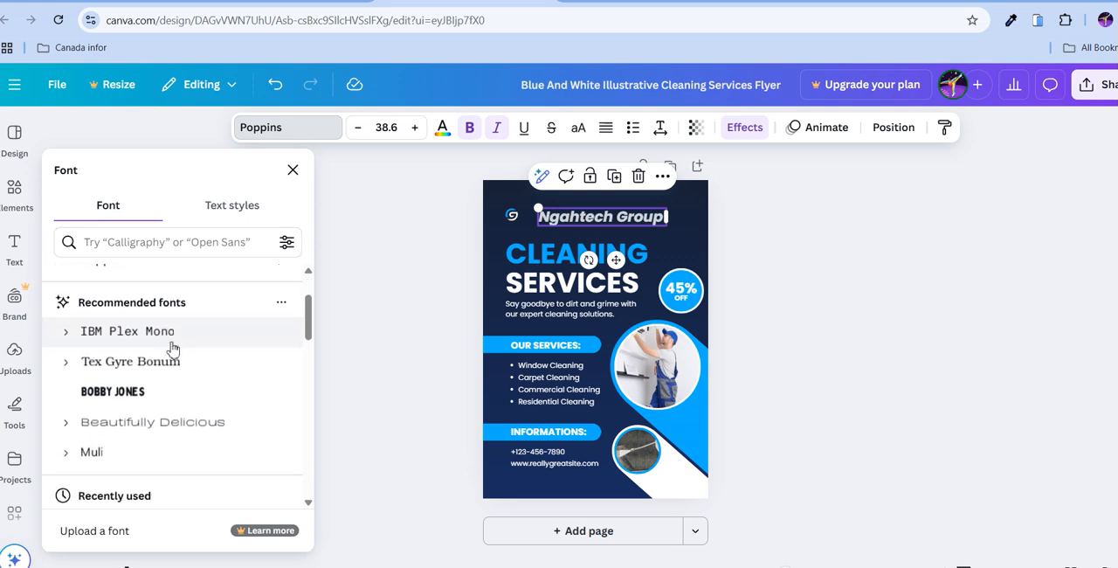
{"action": "left_click", "coordinate": [172, 329]}
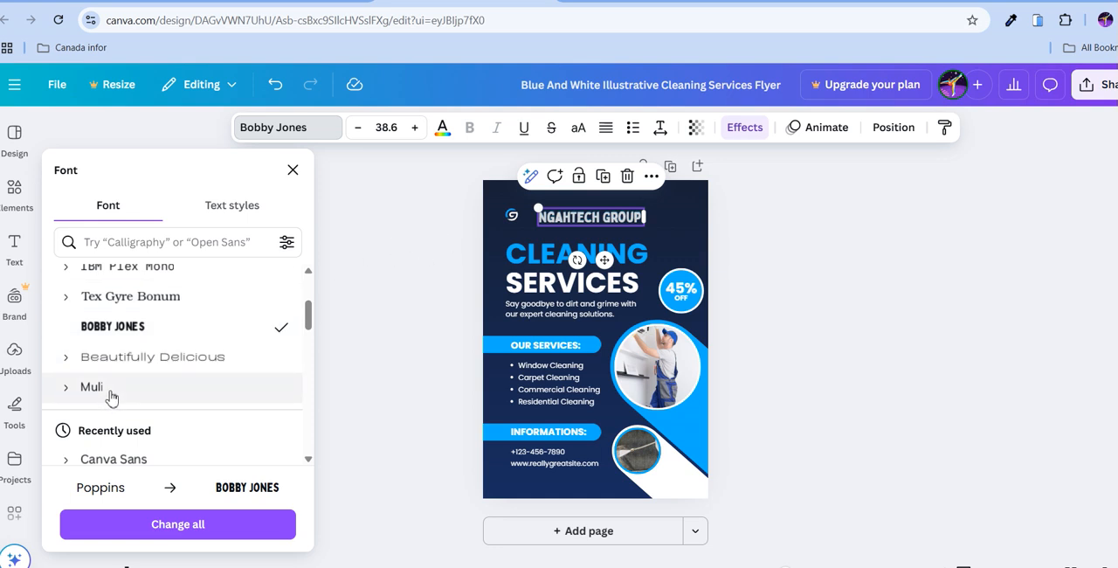
{"action": "scroll", "coordinate": [167, 305], "scroll_direction": "up", "scroll_amount": 3}
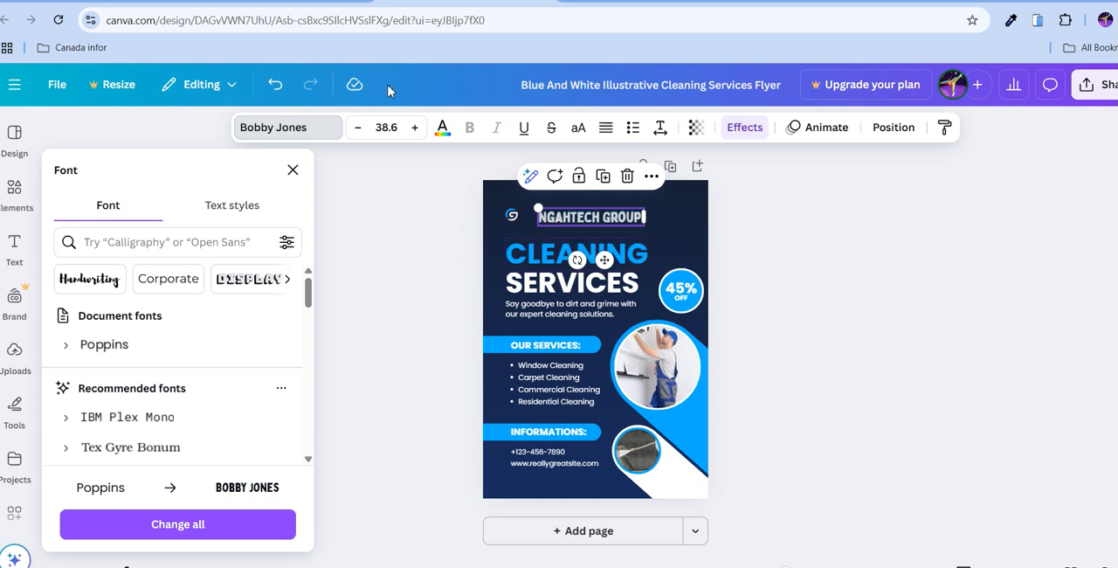
{"action": "left_click", "coordinate": [276, 85]}
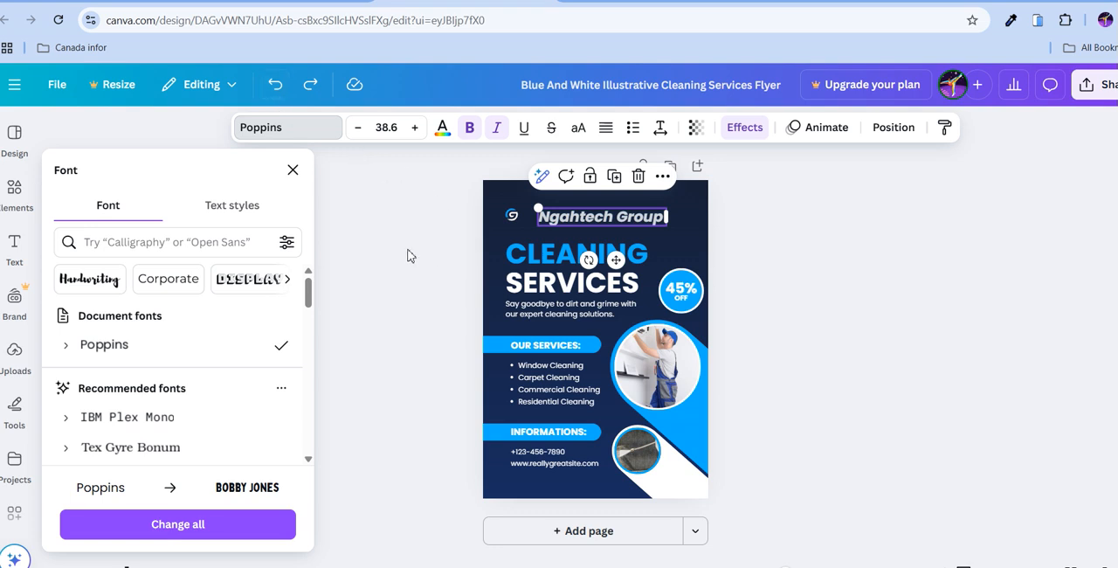
Examine the Ngahtech Group heading's arrange options and the flyer's full layer stack, and close the position settings.
{"action": "left_click", "coordinate": [894, 128]}
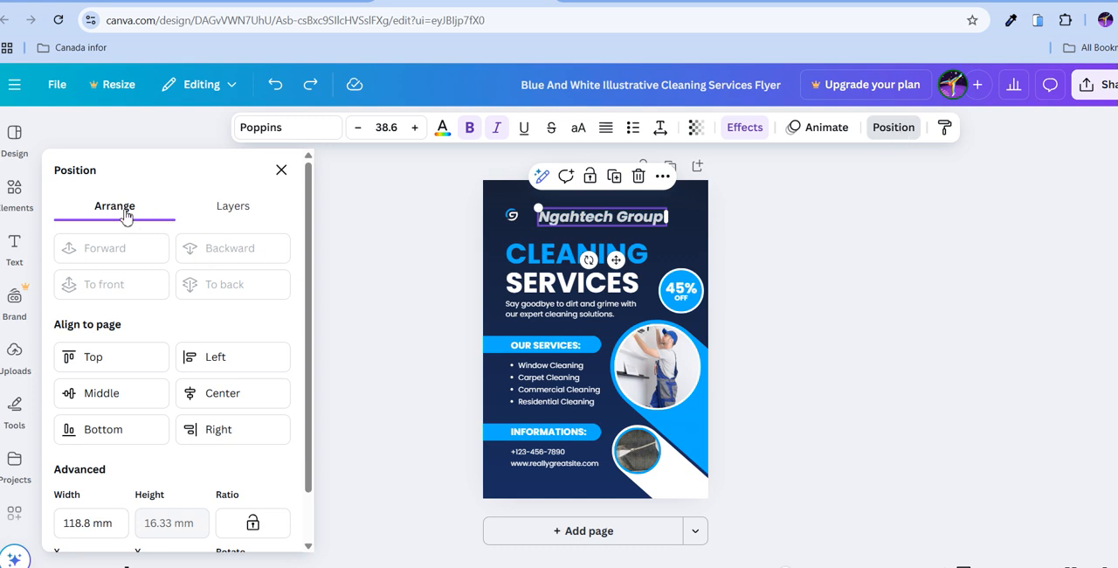
{"action": "scroll", "coordinate": [127, 216], "scroll_direction": "down", "scroll_amount": 1}
{"action": "scroll", "coordinate": [149, 215], "scroll_direction": "up", "scroll_amount": 1}
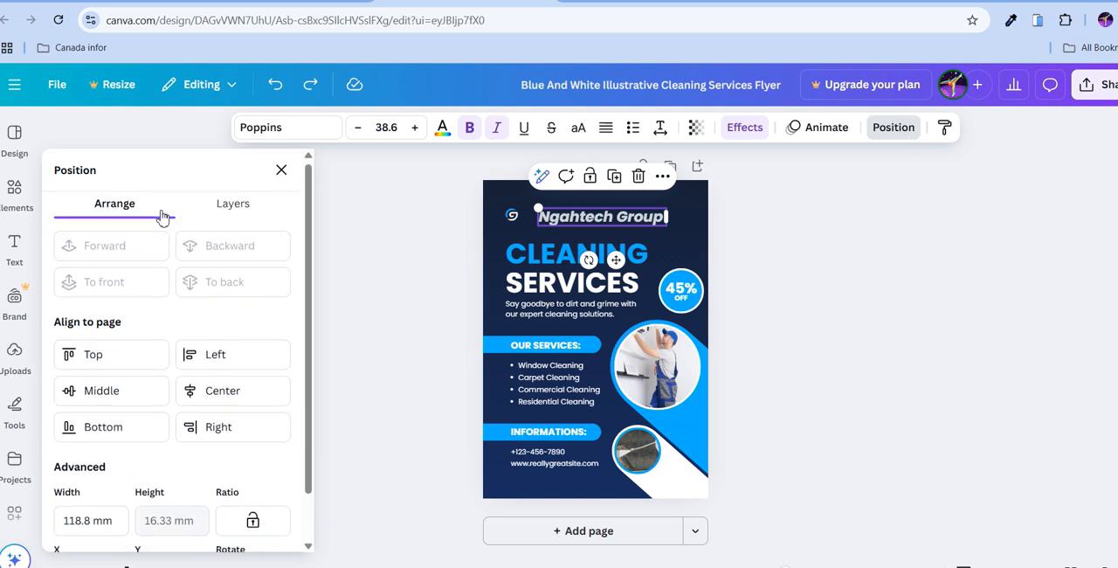
{"action": "left_click", "coordinate": [230, 210]}
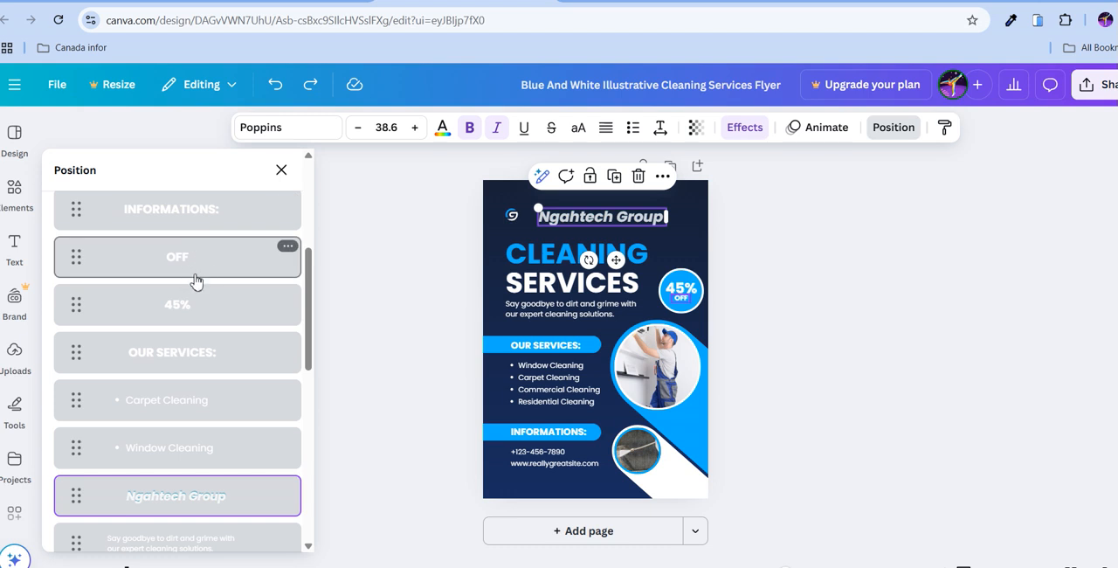
{"action": "scroll", "coordinate": [196, 321], "scroll_direction": "down", "scroll_amount": 5}
{"action": "scroll", "coordinate": [194, 321], "scroll_direction": "down", "scroll_amount": 2}
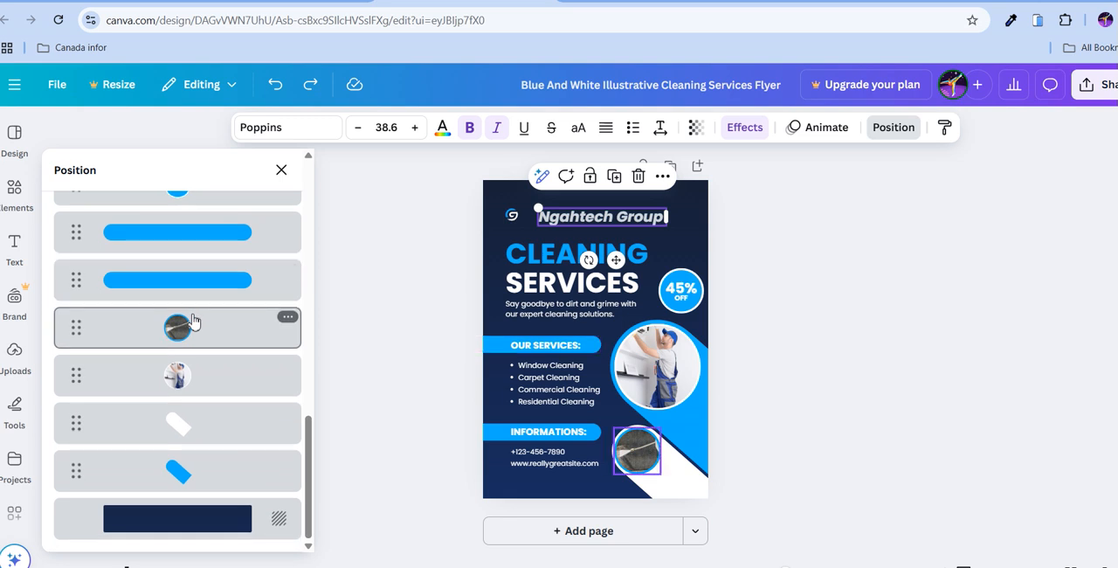
{"action": "scroll", "coordinate": [194, 321], "scroll_direction": "up", "scroll_amount": 5}
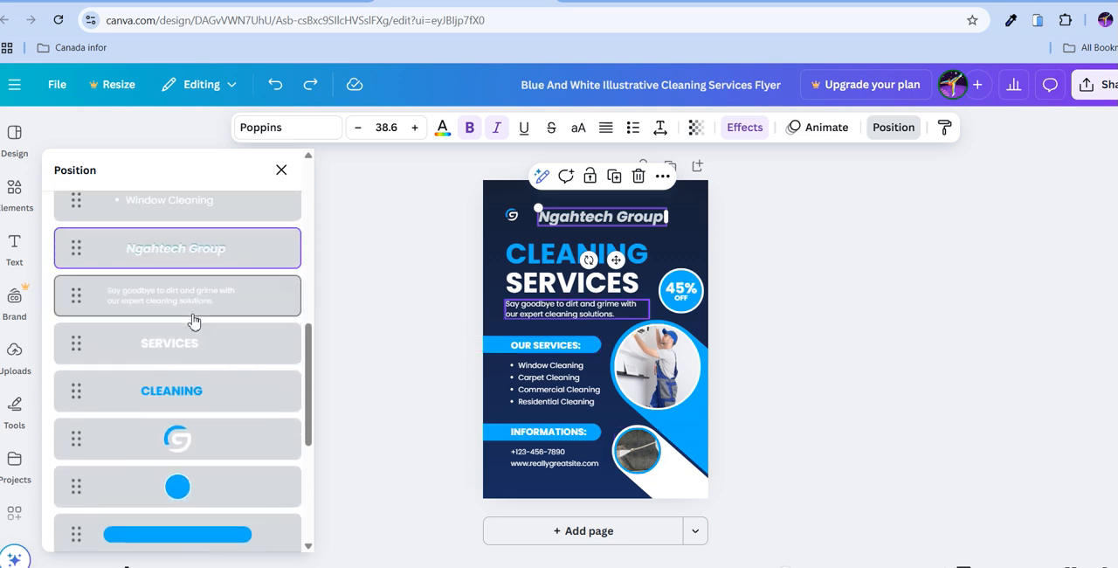
{"action": "scroll", "coordinate": [194, 322], "scroll_direction": "up", "scroll_amount": 6}
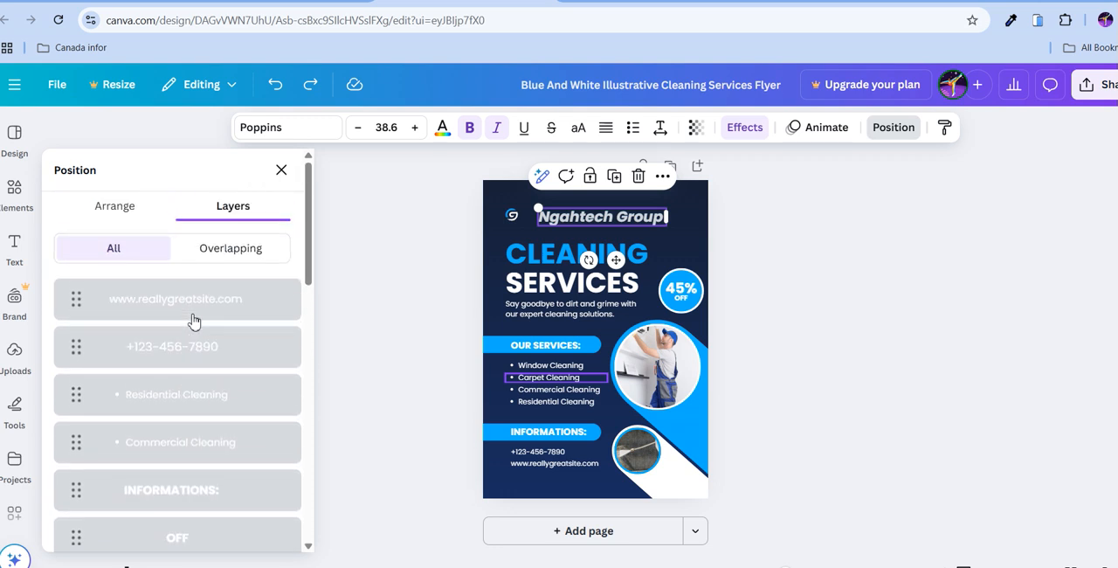
{"action": "scroll", "coordinate": [194, 322], "scroll_direction": "down", "scroll_amount": 5}
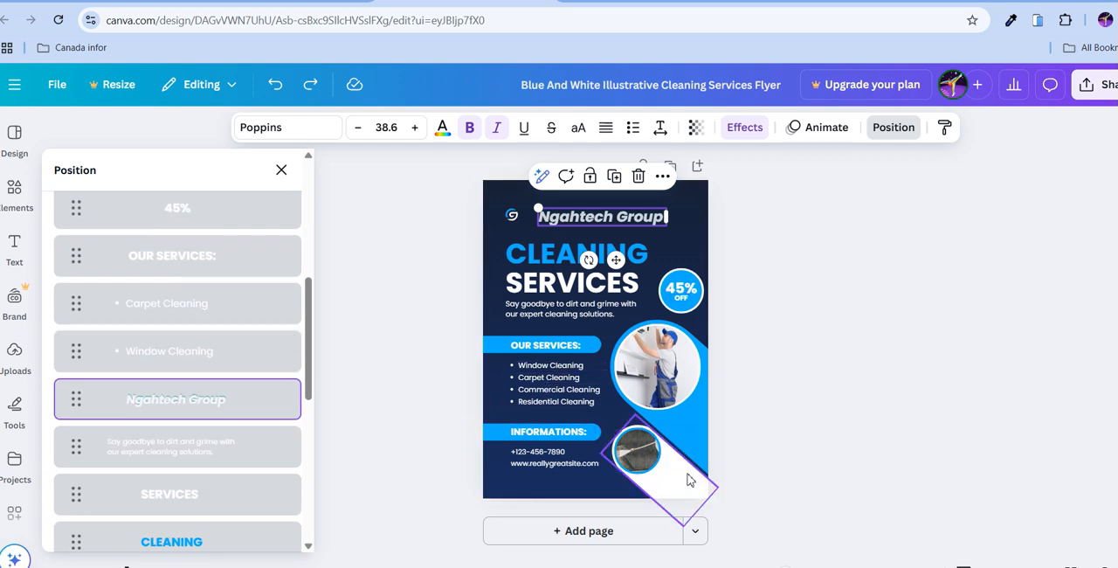
{"action": "mouse_move", "coordinate": [785, 567]}
{"action": "left_mouse_down"}
{"action": "mouse_move", "coordinate": [800, 567]}
{"action": "mouse_move", "coordinate": [790, 566]}
{"action": "left_mouse_up"}
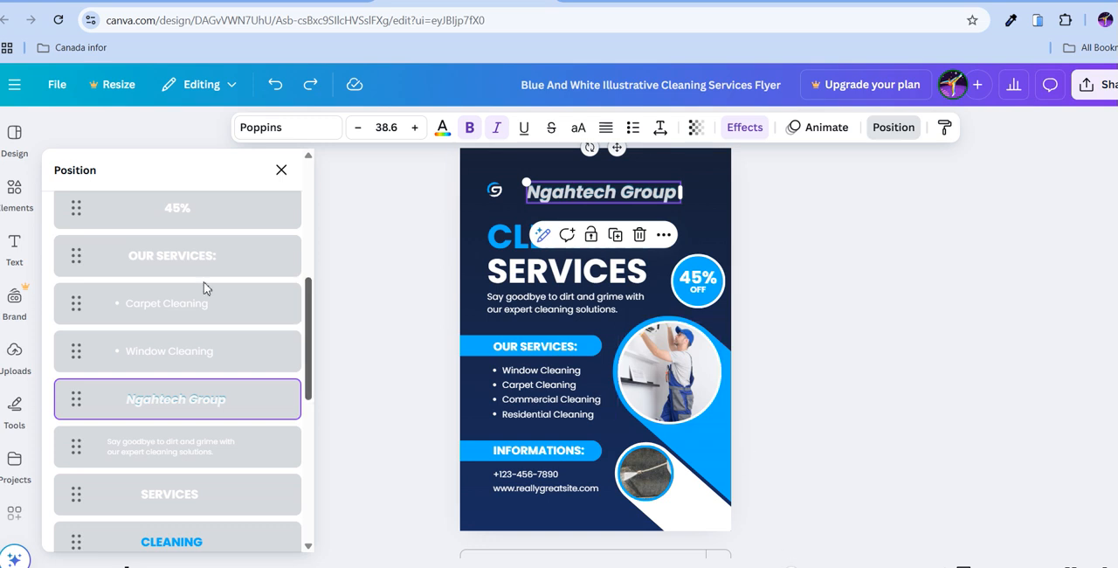
{"action": "scroll", "coordinate": [138, 252], "scroll_direction": "up", "scroll_amount": 3}
{"action": "left_click", "coordinate": [280, 171]}
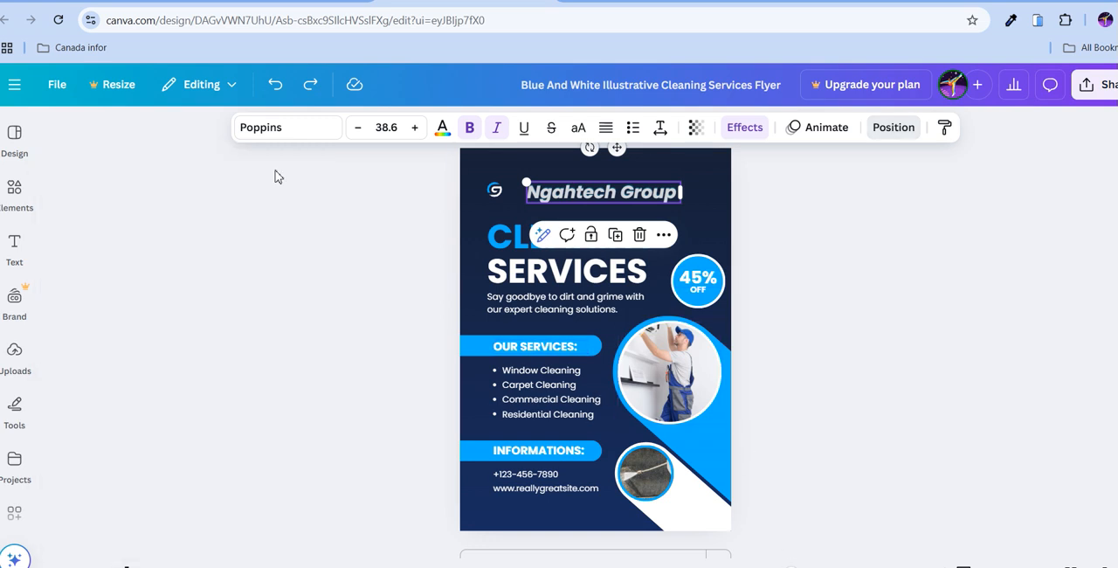
Send the SERVICES title text to the back of the flyer's layer order.
{"action": "left_click", "coordinate": [892, 127]}
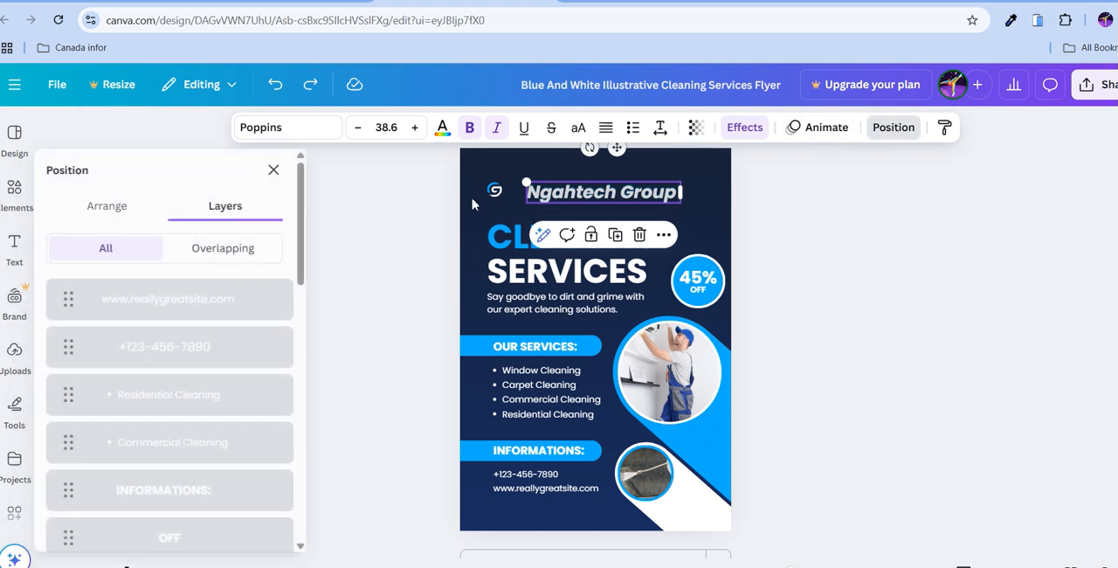
{"action": "left_click", "coordinate": [137, 212]}
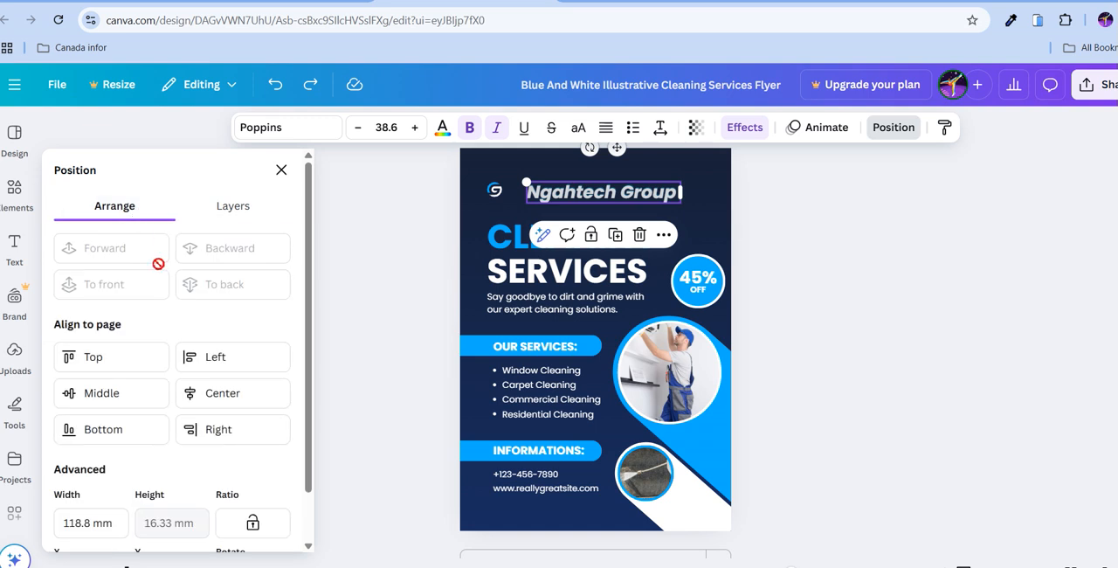
{"action": "scroll", "coordinate": [157, 266], "scroll_direction": "down", "scroll_amount": 1}
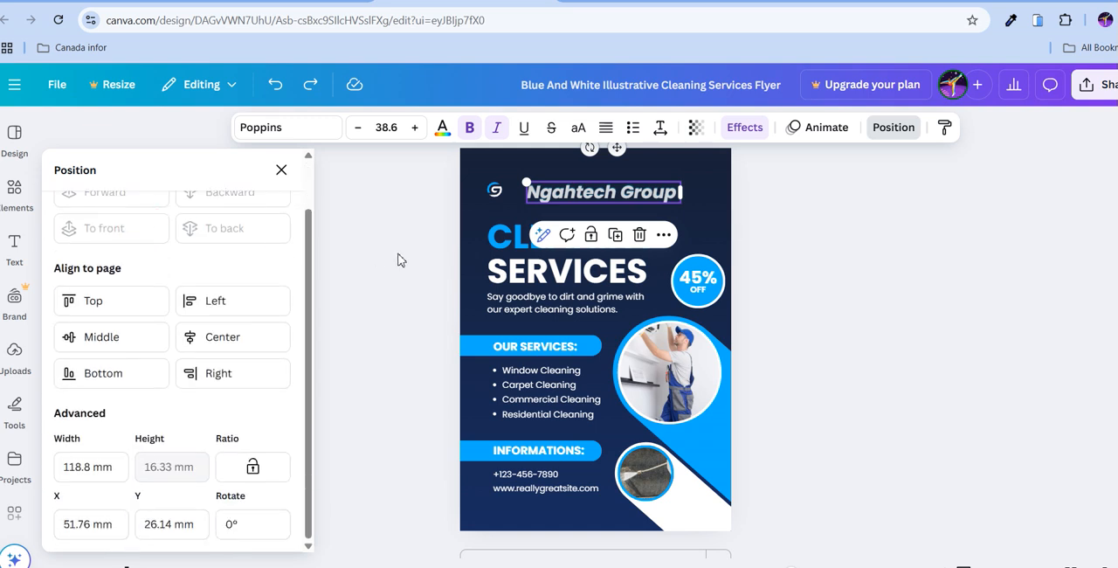
{"action": "left_click", "coordinate": [517, 282]}
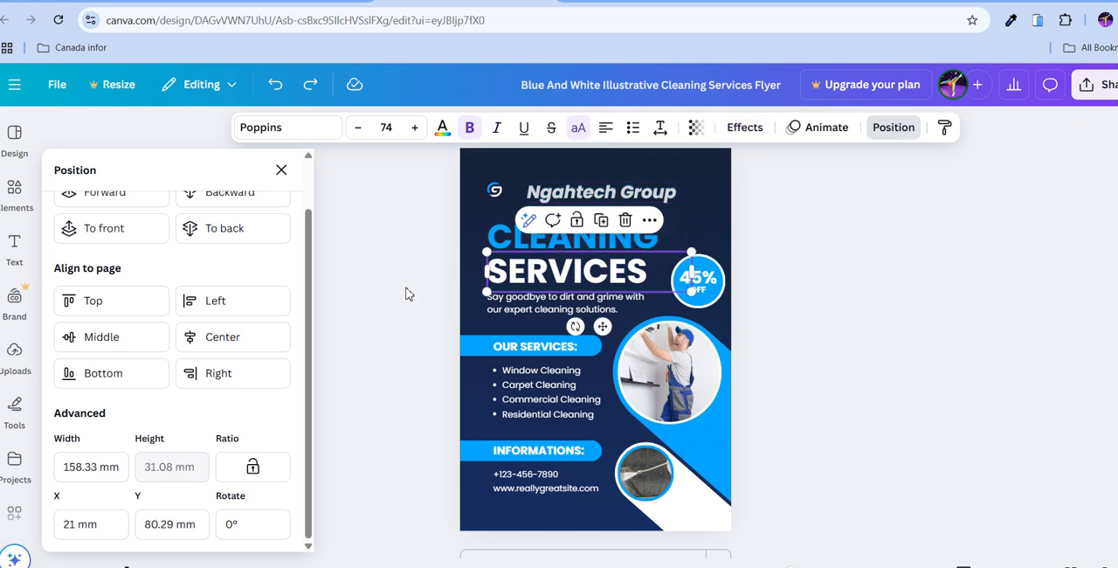
{"action": "scroll", "coordinate": [535, 294], "scroll_direction": "up", "scroll_amount": 1}
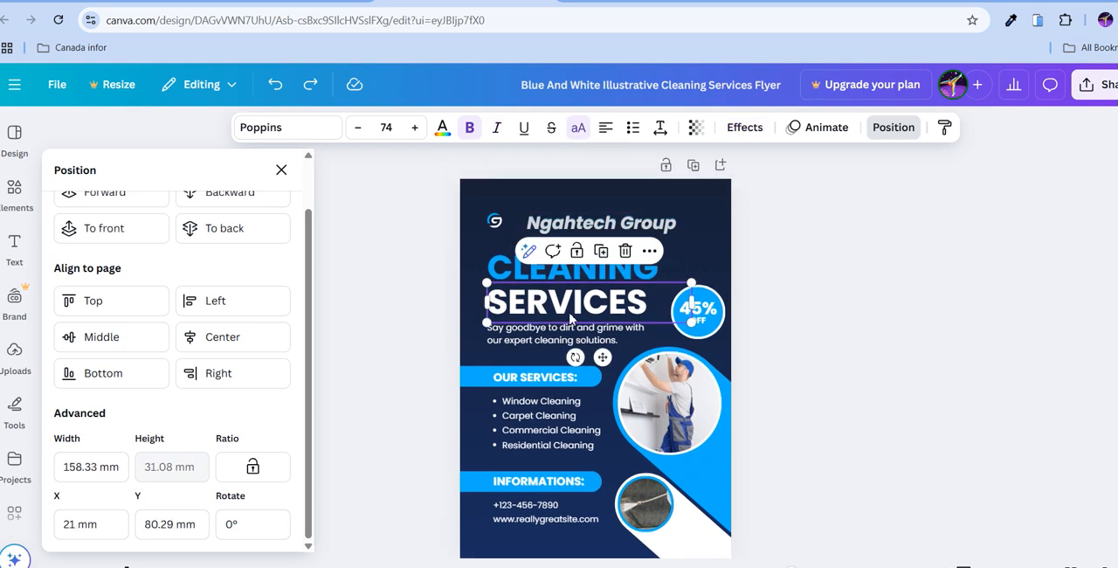
{"action": "scroll", "coordinate": [113, 234], "scroll_direction": "up", "scroll_amount": 1}
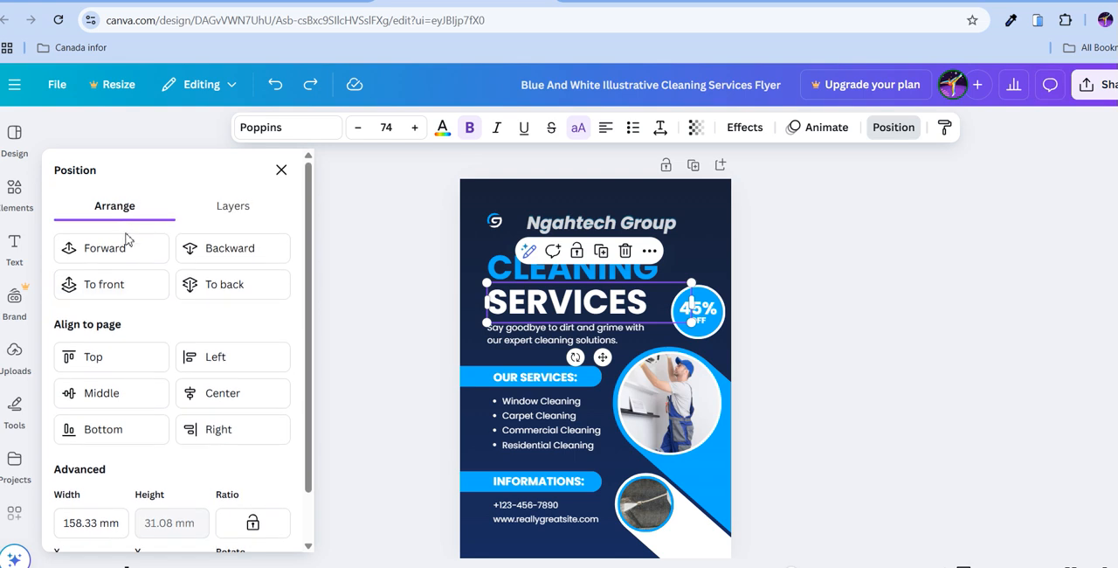
{"action": "left_click", "coordinate": [225, 286]}
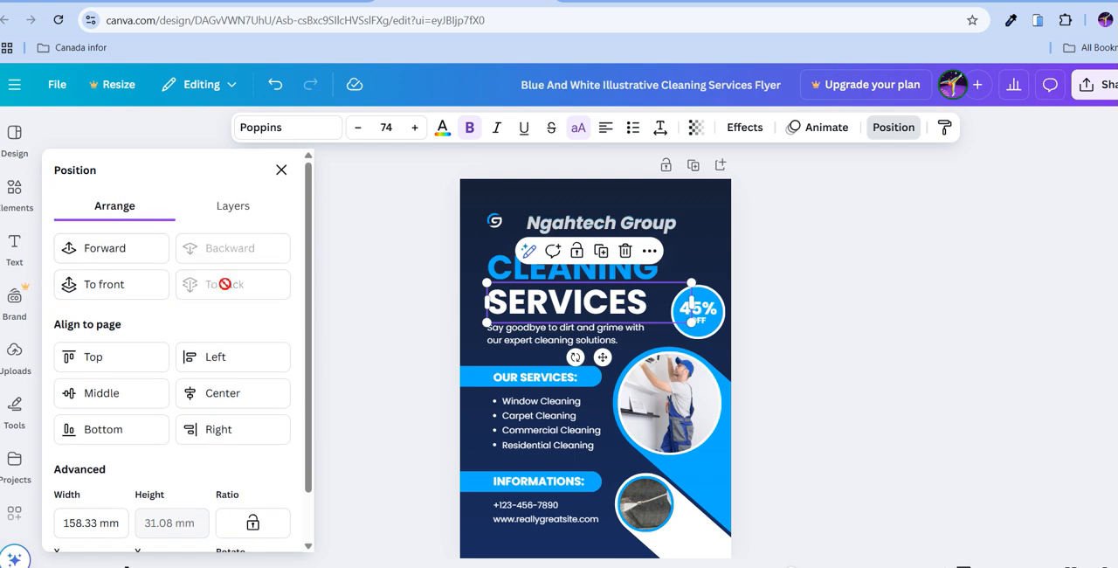
Move the SERVICES title one layer forward and all the way to the front, and close the position settings.
{"action": "left_click", "coordinate": [136, 260]}
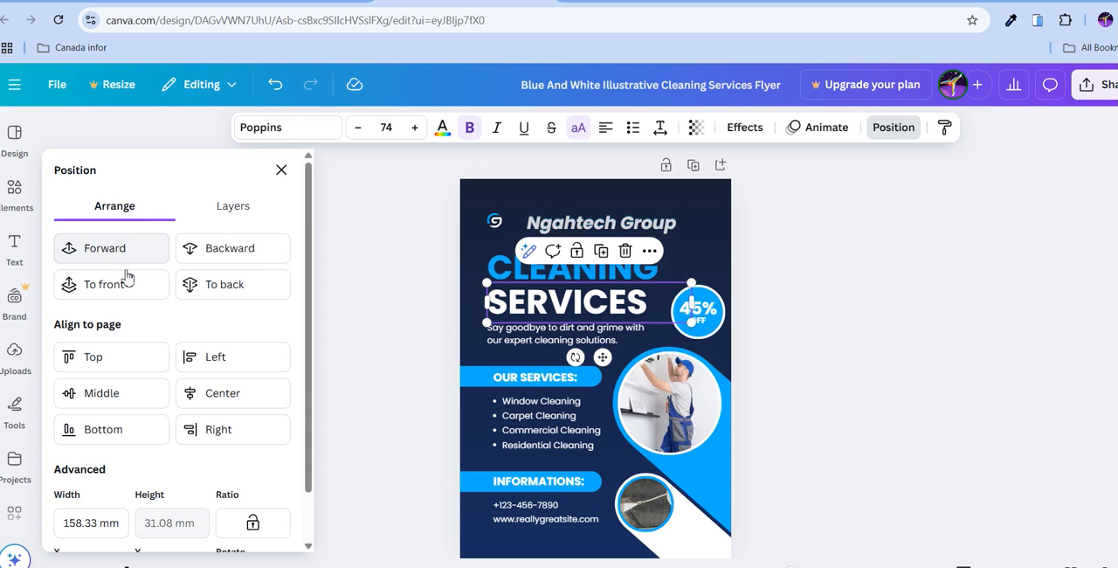
{"action": "left_click", "coordinate": [126, 287]}
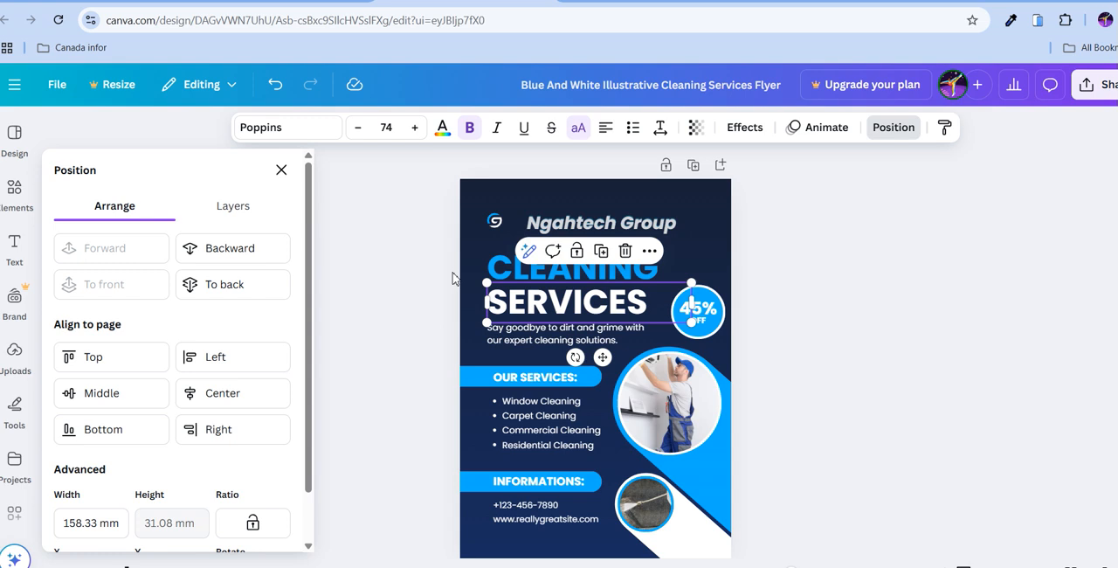
{"action": "scroll", "coordinate": [231, 293], "scroll_direction": "down", "scroll_amount": 1}
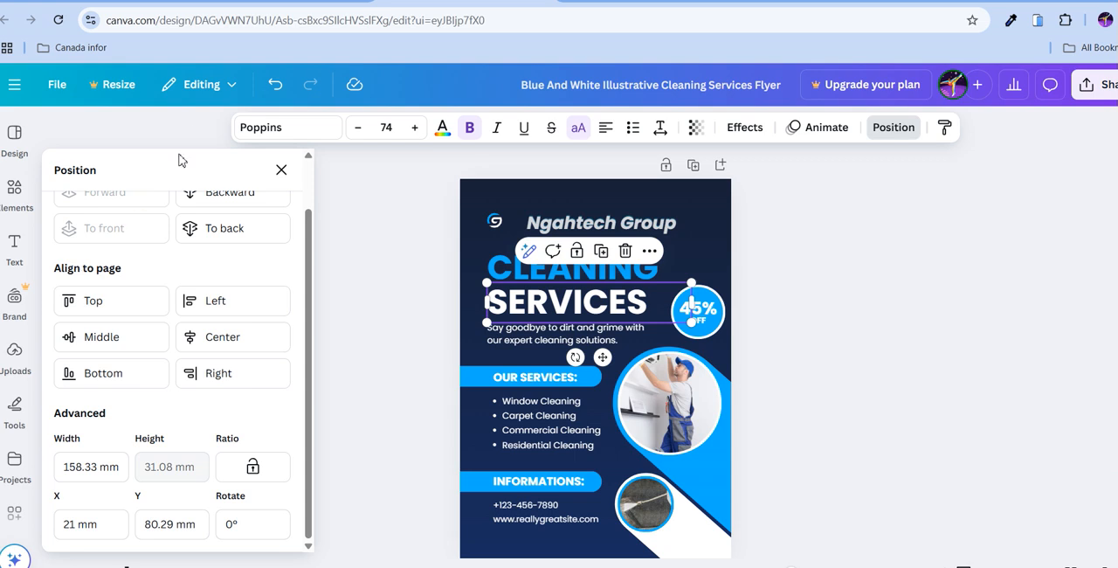
{"action": "left_click", "coordinate": [281, 169]}
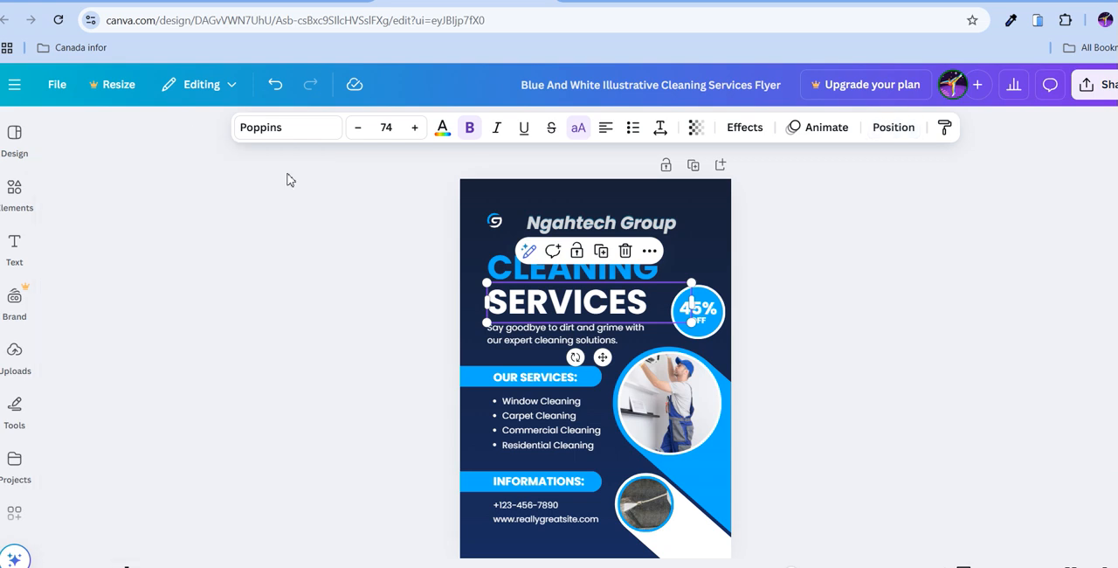